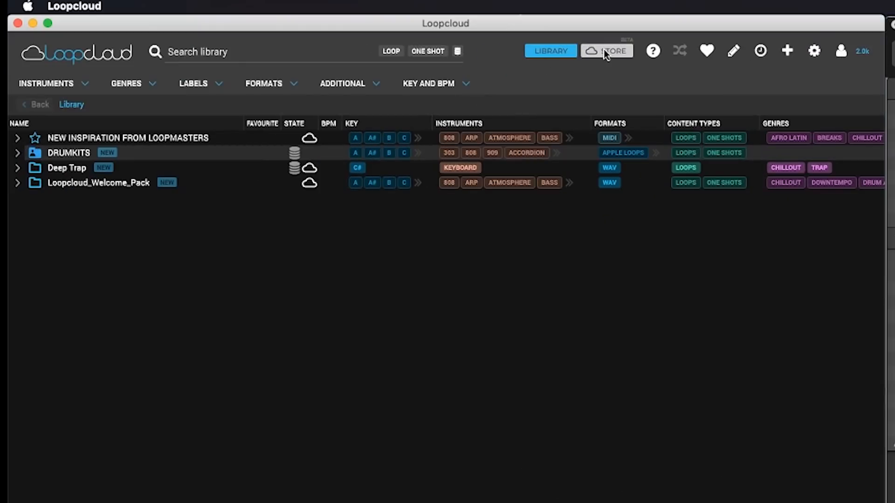
Search the Loopcloud store for "deep trap" and open the Loopmasters Deep Trap pack
left_click(603, 51)
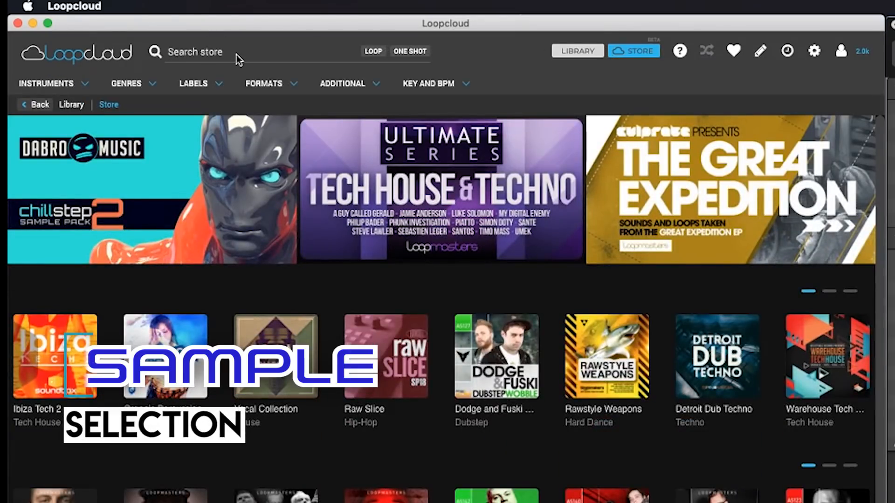
left_click(219, 57)
type("dee")
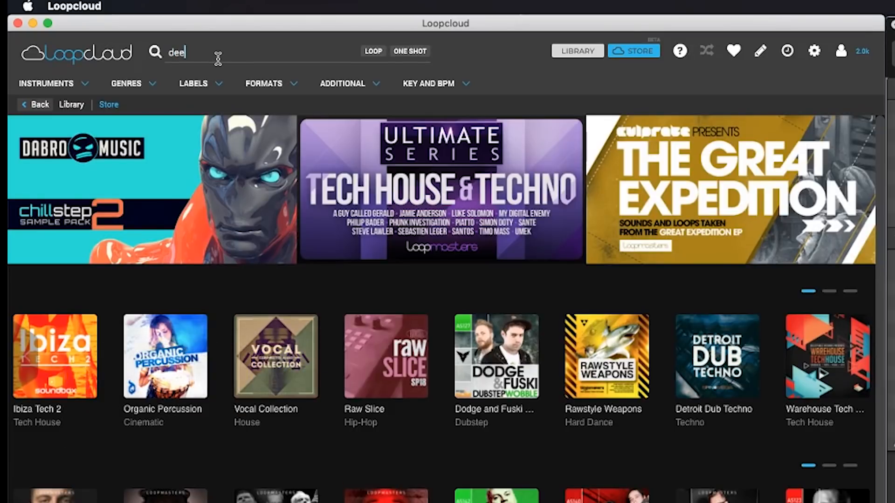
type("p trap")
key("Return")
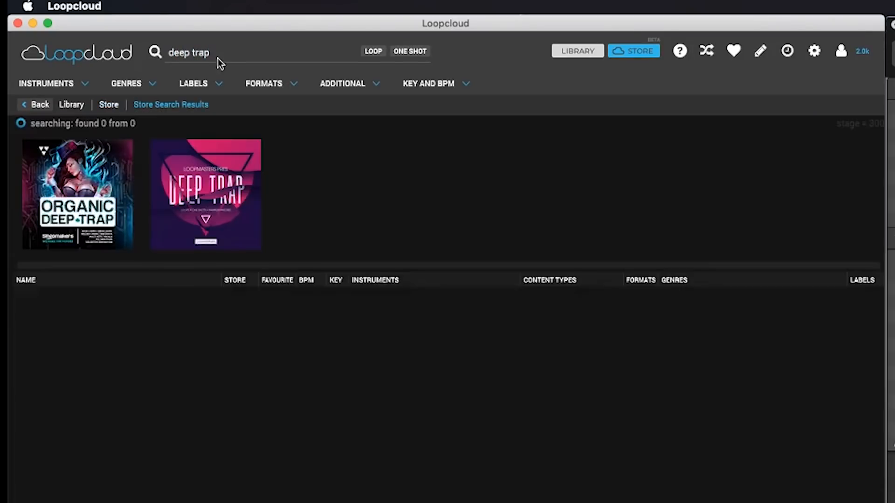
left_click(212, 233)
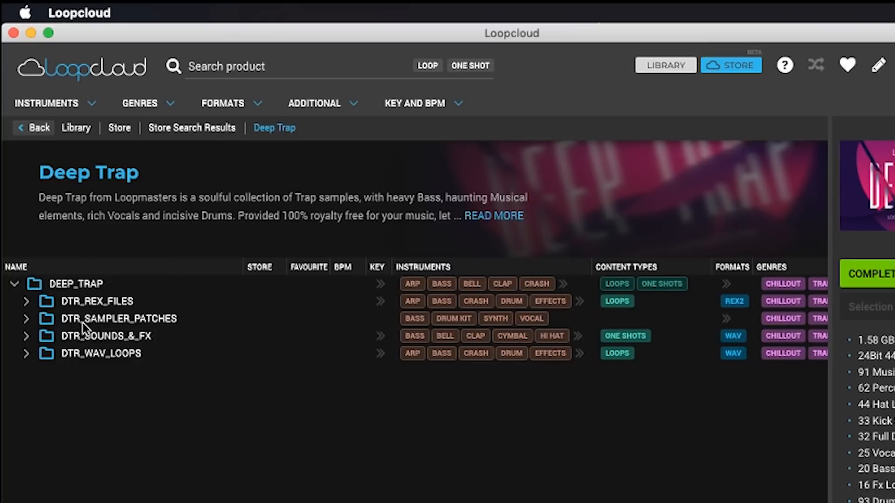
Look through the pack's sampler patch and sound folders, and expand DTR_MUSIC_LOOPS inside DTR_WAV_LOOPS
left_click(28, 319)
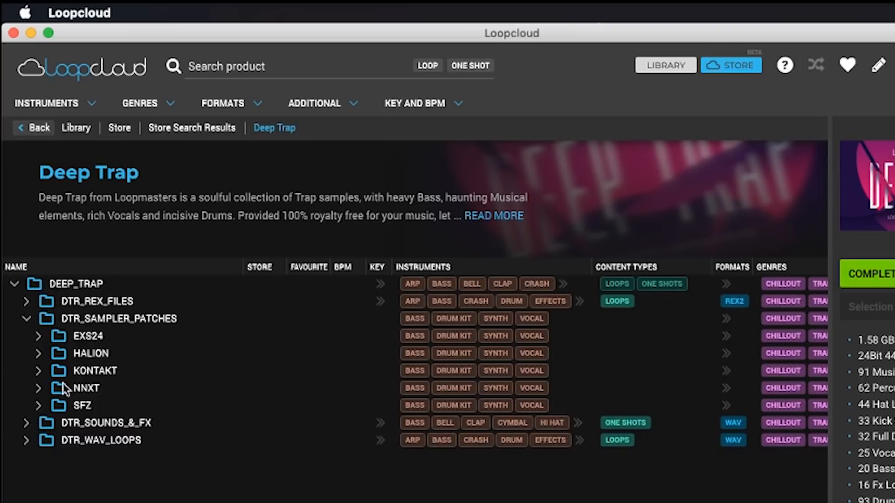
left_click(26, 320)
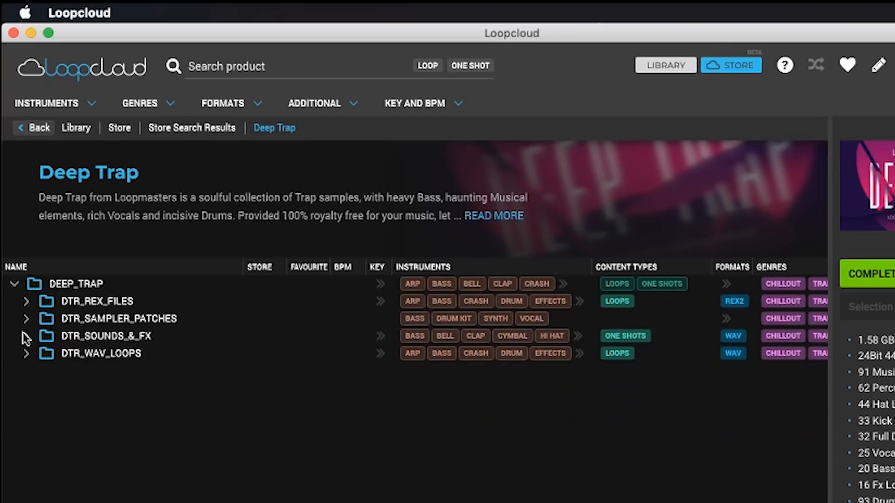
left_click(25, 335)
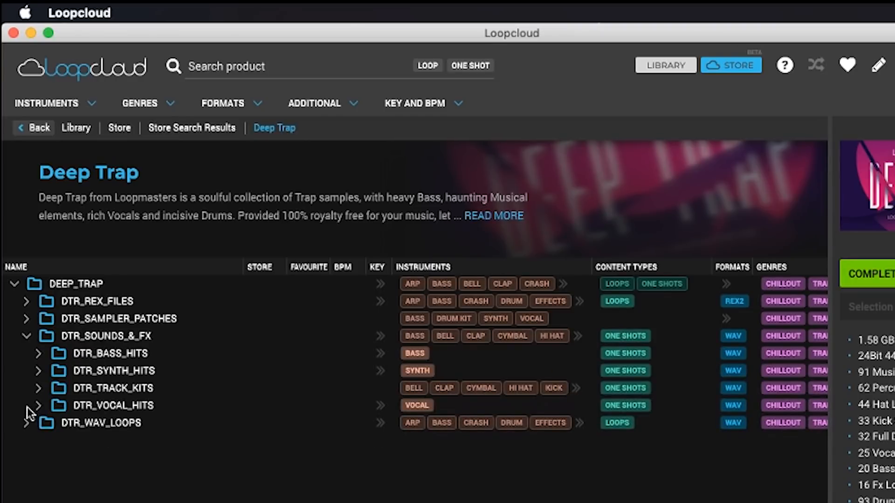
left_click(28, 337)
left_click(27, 353)
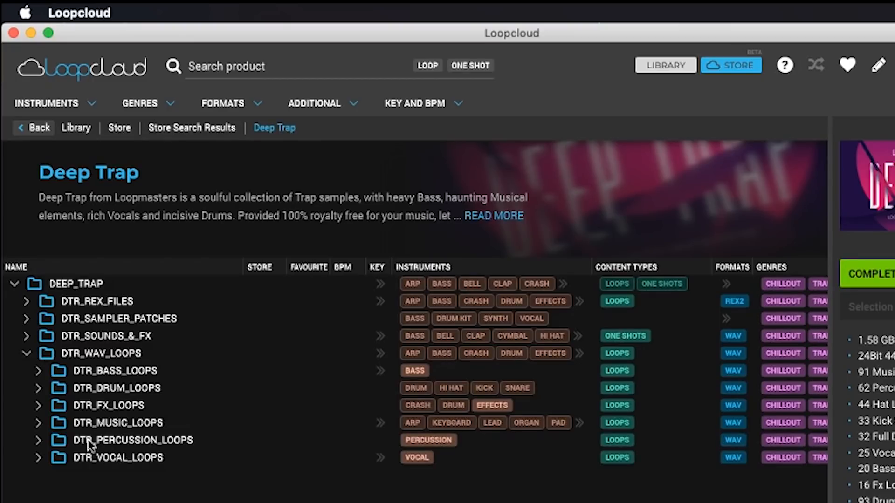
left_click(37, 425)
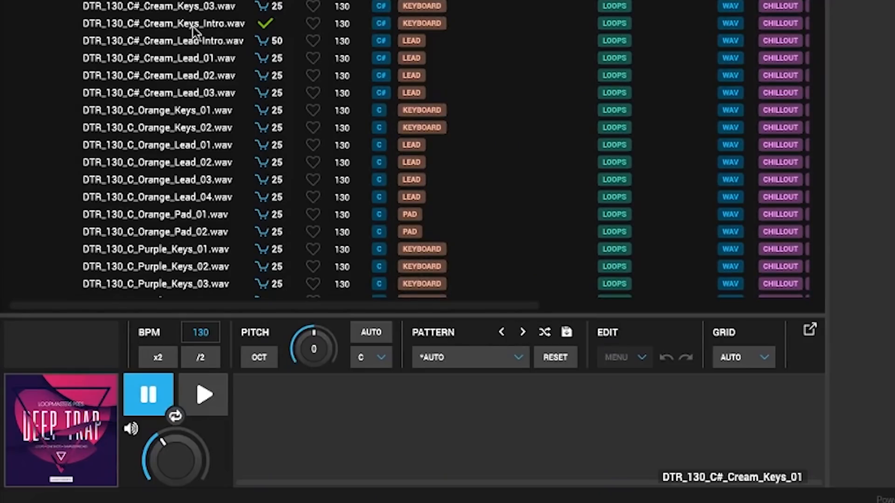
Audition the DTR_130_C#_Cream_Keys_Intro and DTR_130_C#_Cream_Keys_01 loops
left_click(193, 27)
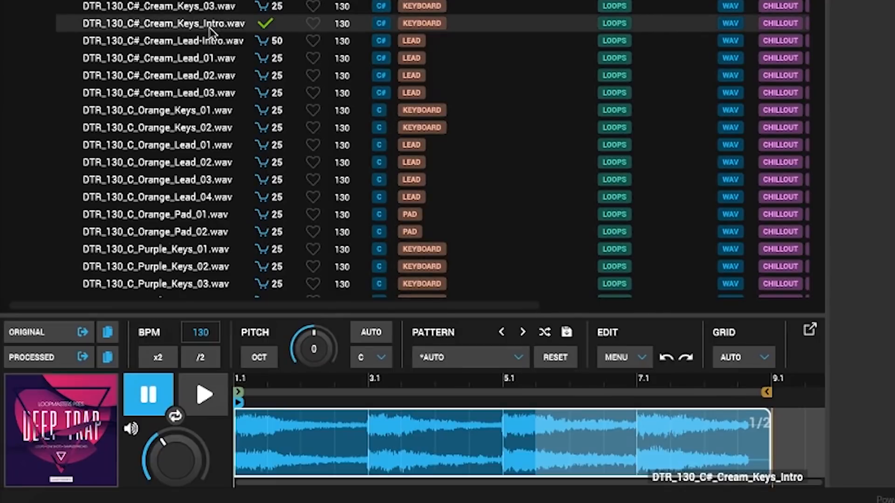
left_click(203, 401)
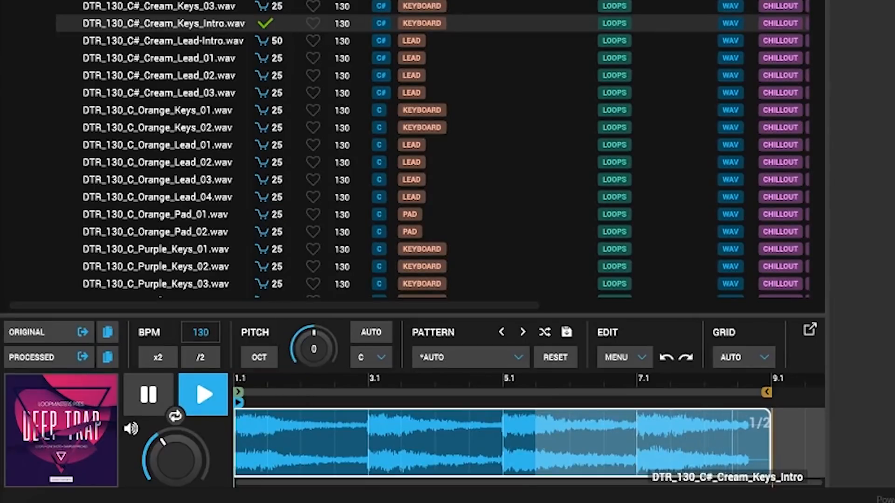
left_click(196, 0)
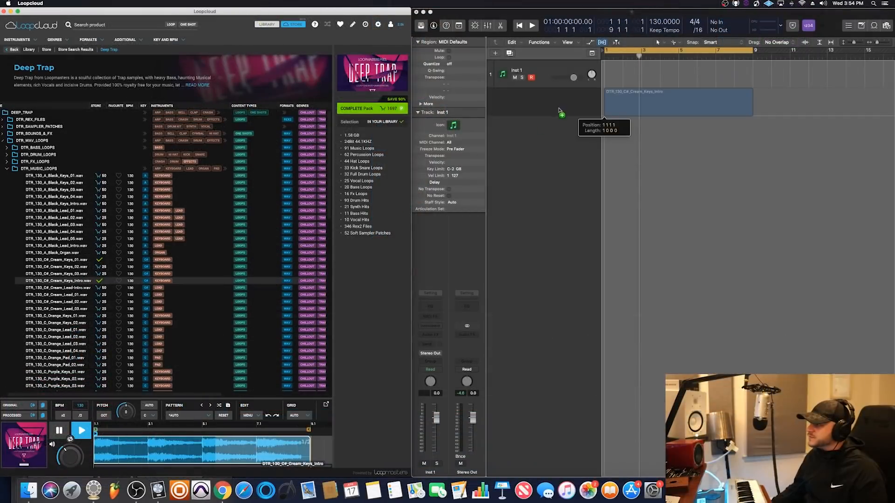
Place the DTR_130_C#_Cream_Keys_Intro loop on a new audio track in Logic Pro at bar 1 and set the project tempo to 137 BPM
left_click_drag(561, 113, 557, 114)
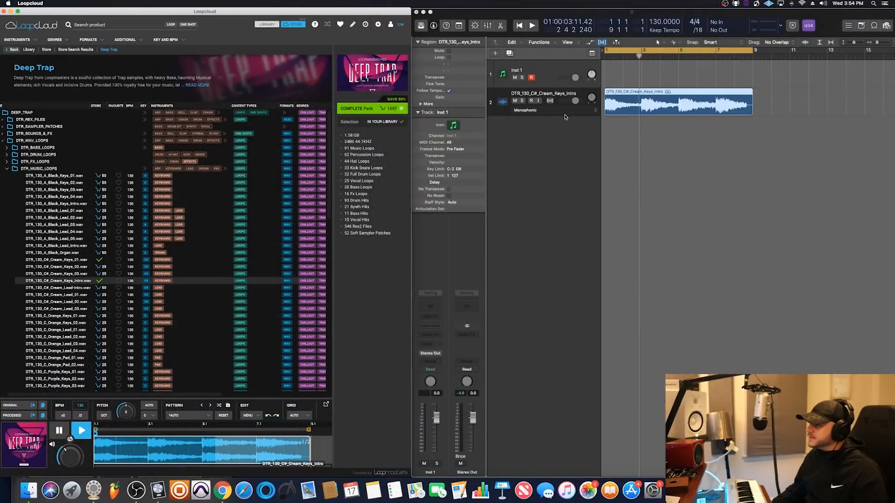
left_click(430, 12)
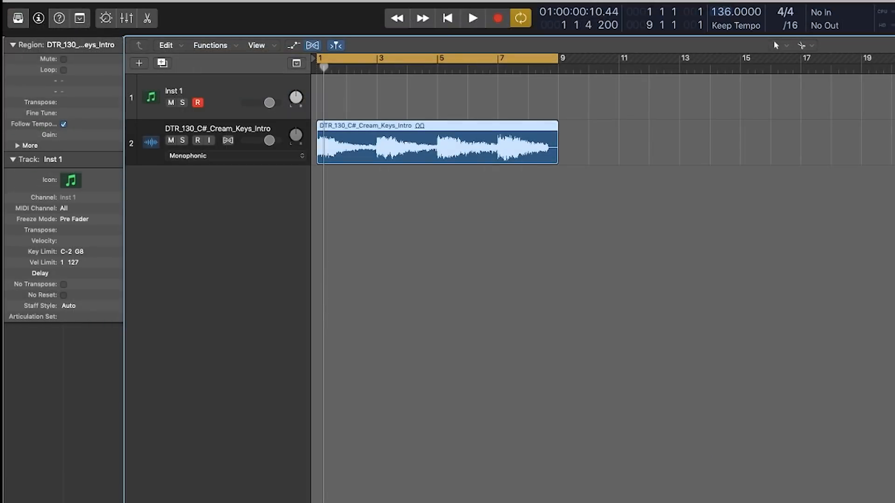
left_click_drag(724, 3, 724, 1)
key("space")
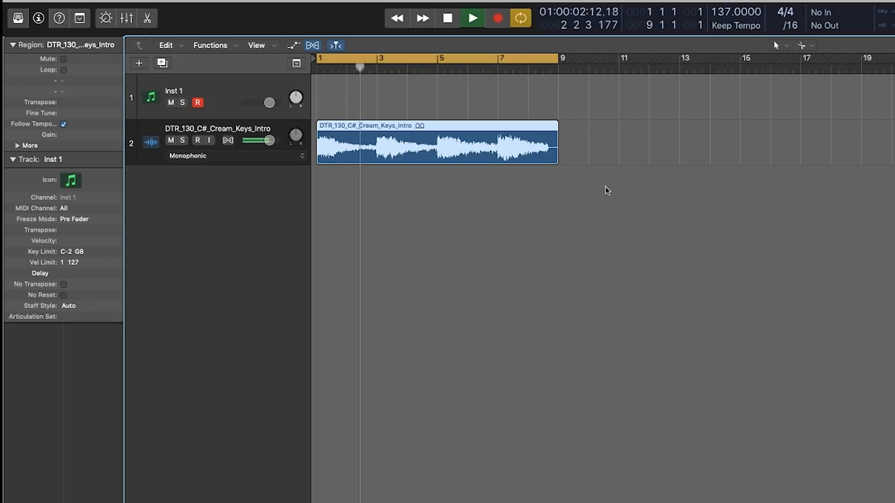
key("space")
Roll off the low end of the Cream_Keys_Intro track with a Channel EQ low-cut filter at 290 Hz
left_click(242, 129)
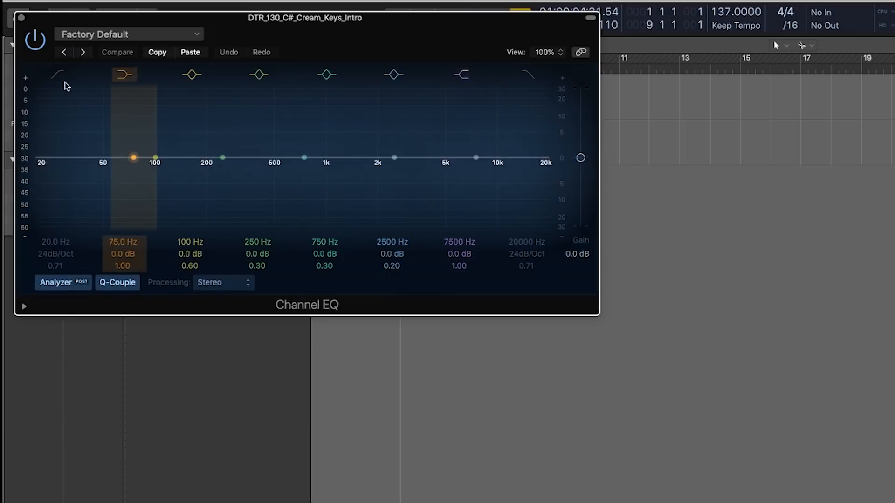
left_click(56, 74)
left_click_drag(60, 185, 277, 194)
key("space")
key("space")
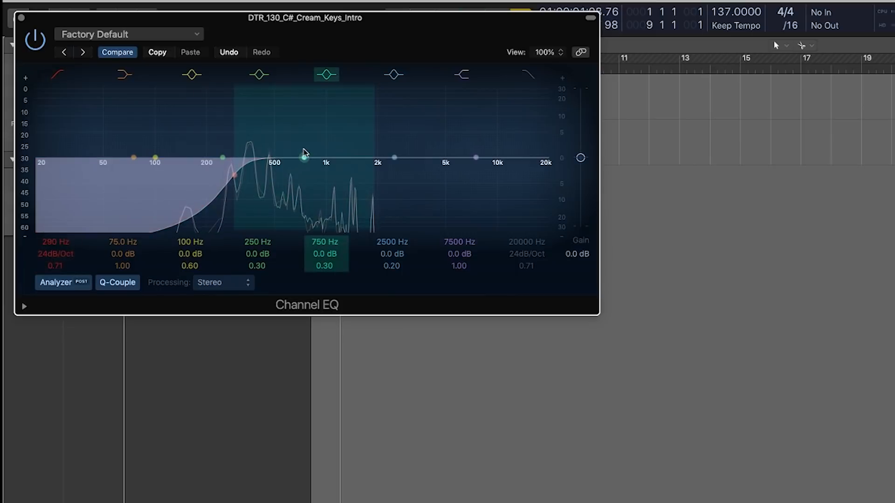
Cut the resonant peak with a narrow Channel EQ bell at 360 Hz, -12 dB gain and Q 5.30
left_click_drag(304, 158, 262, 156)
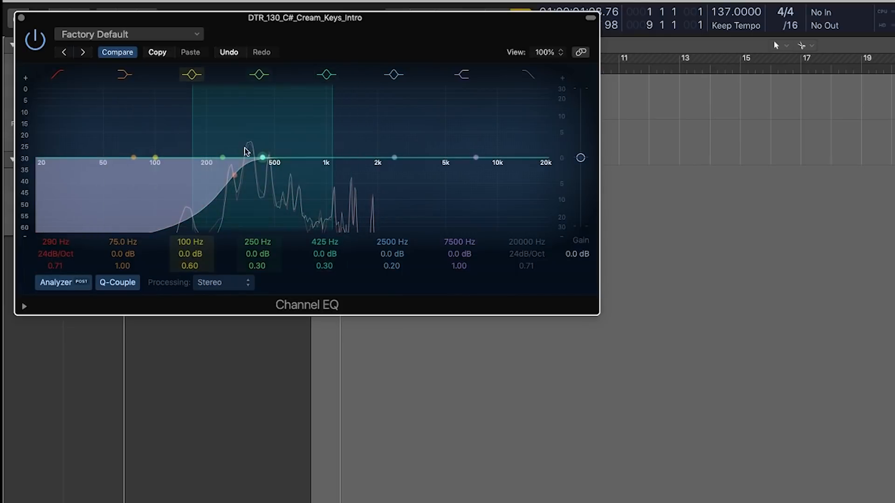
left_click_drag(195, 138, 250, 189)
left_click_drag(255, 152, 265, 152)
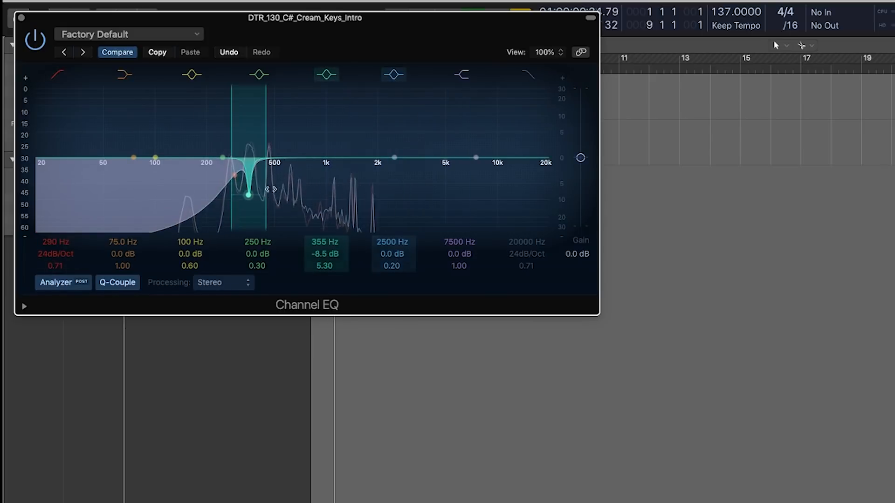
left_click_drag(249, 195, 252, 210)
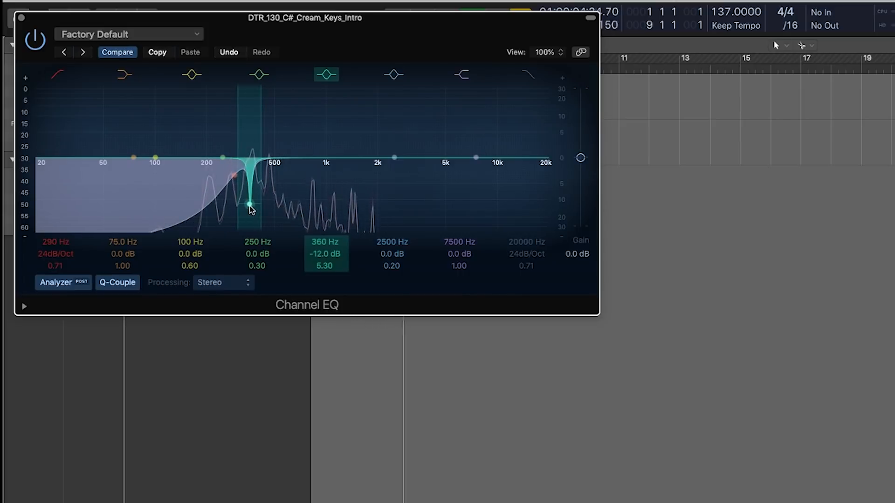
left_click(21, 18)
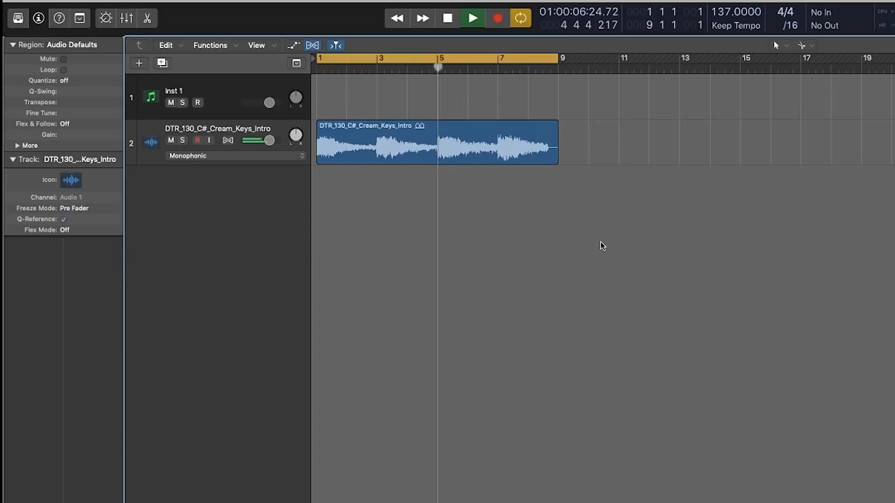
Bounce the Cream_Keys_Intro region in place to a new audio track
right_click(399, 149)
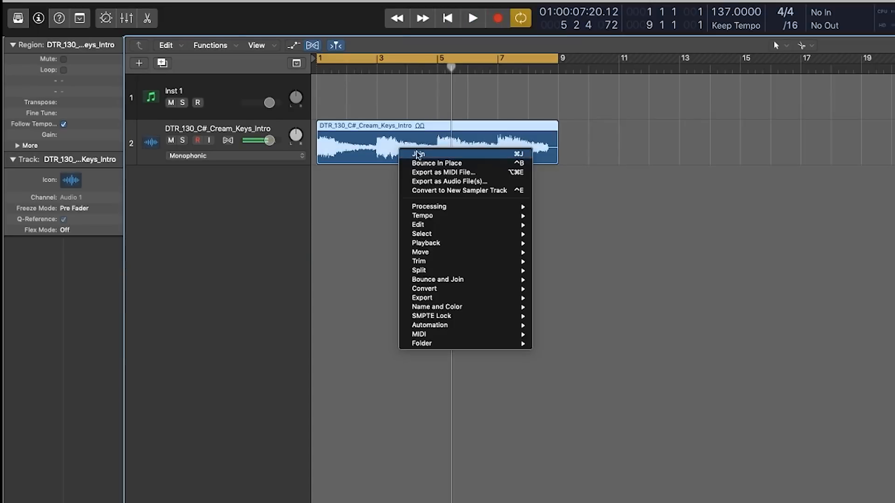
left_click(444, 163)
left_click(820, 207)
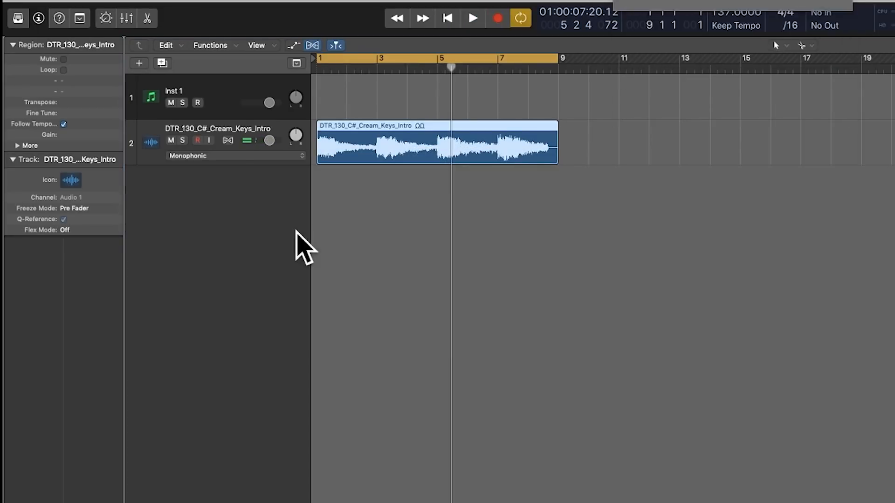
left_click(556, 267)
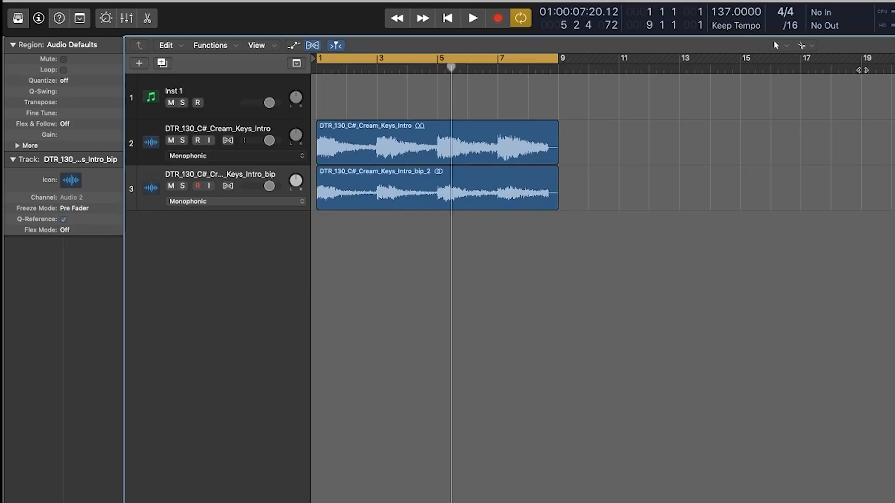
Split the bounced keys region into four two-bar slices at bars 3, 5 and 7 with the Scissors Tool
left_click(807, 45)
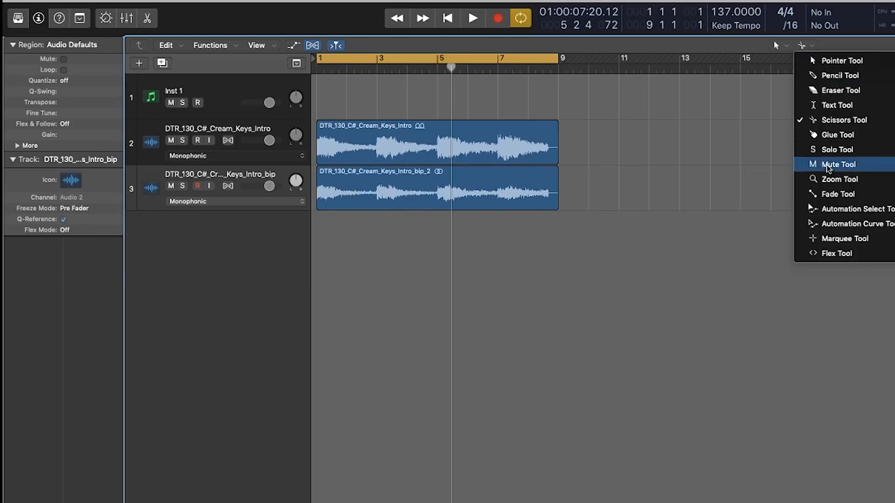
left_click(843, 121)
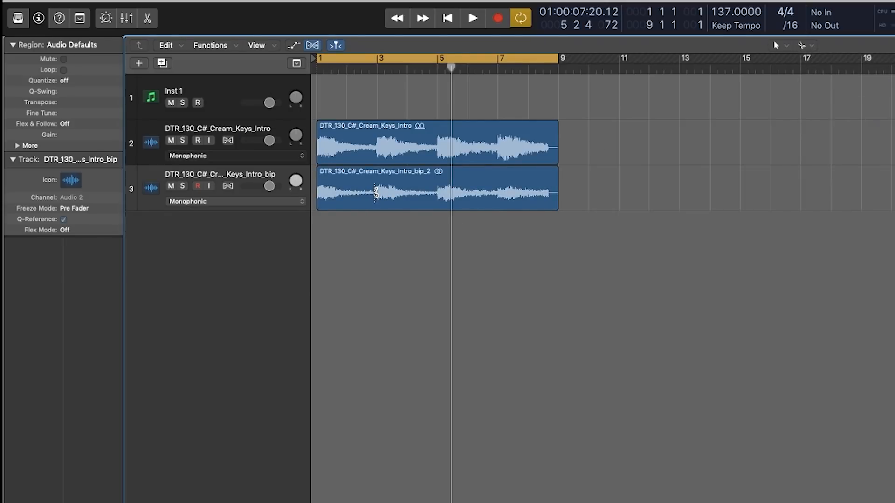
left_click(376, 193, "alt")
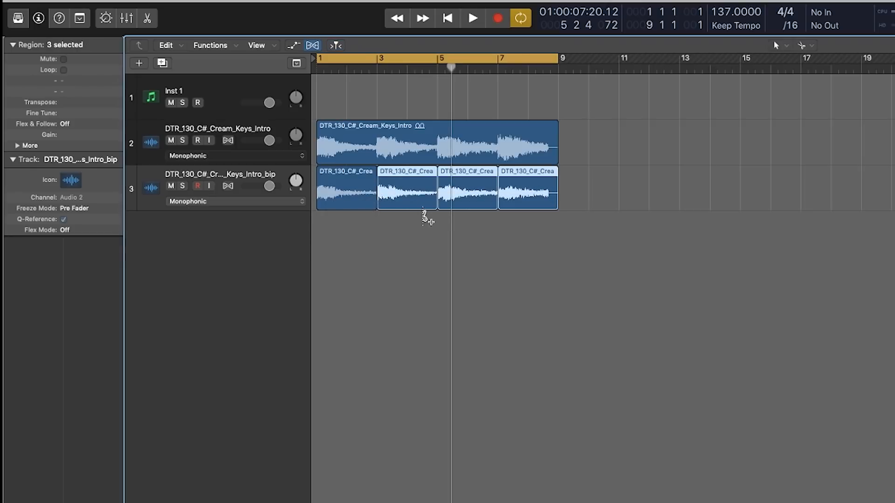
left_click(633, 239)
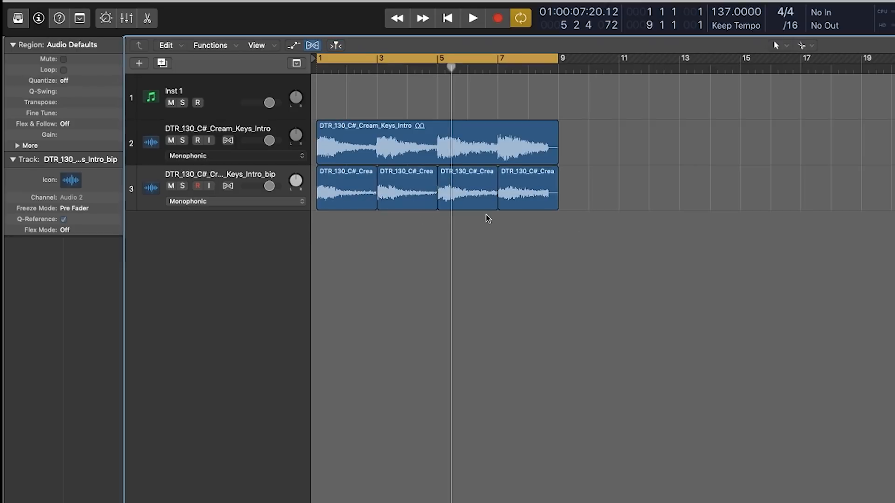
Play the arrangement from the start and mute the original Cream_Keys_Intro track
key("Return")
key("space")
left_click(171, 140)
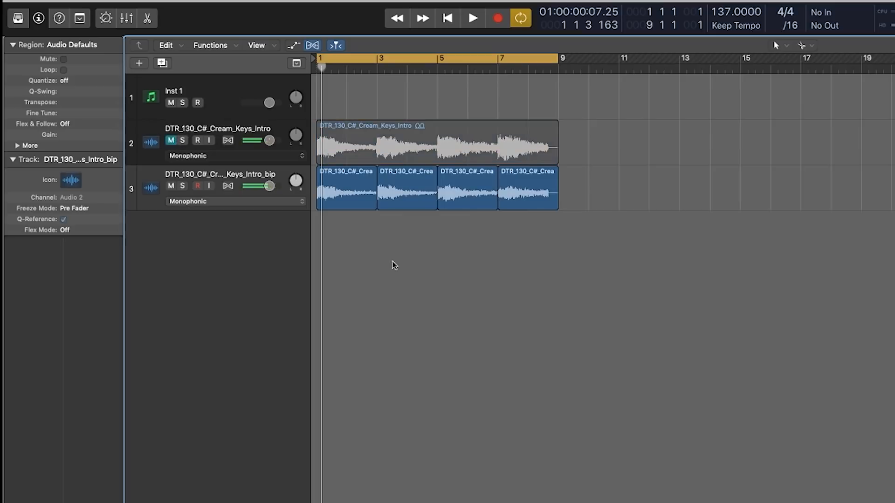
Apply short fades to the edges of the four slices on the bounced track with the Fade Tool and play them back
left_click_drag(613, 201, 363, 213)
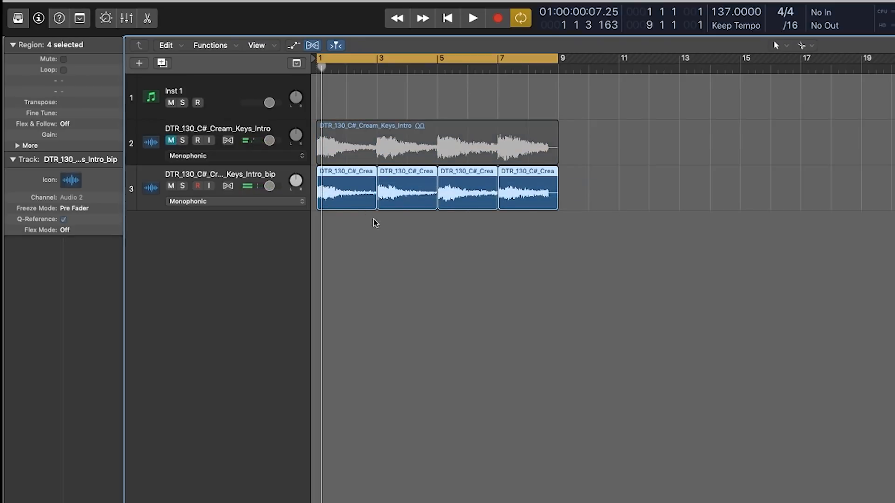
left_click(802, 46)
left_click(832, 194)
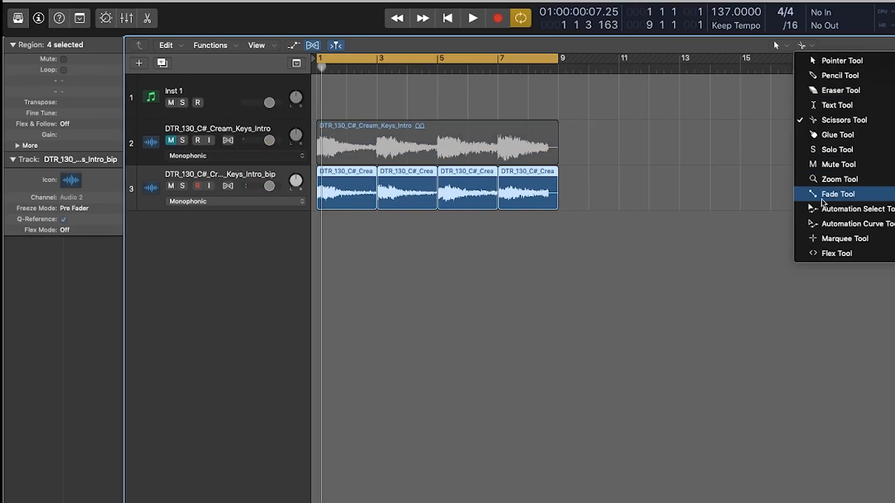
scroll(399, 204, "up", 5)
scroll(326, 190, "left", 2)
scroll(322, 188, "right", 1)
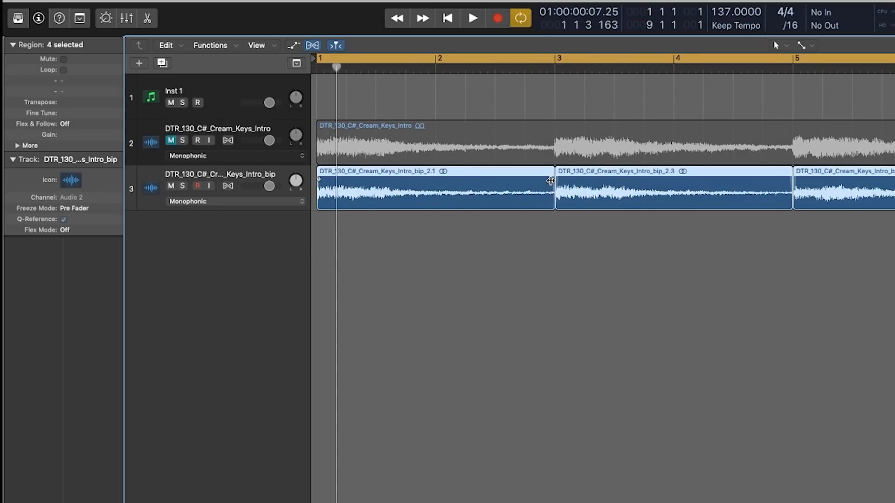
right_click(319, 181)
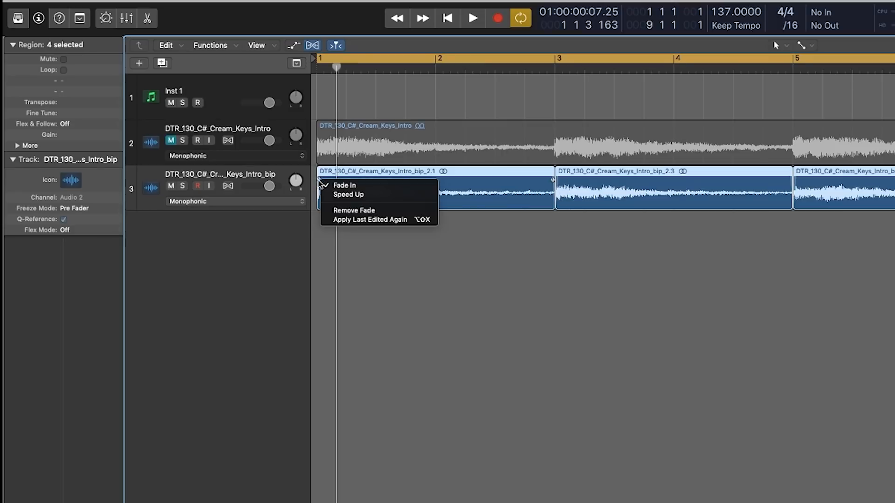
left_click(513, 188)
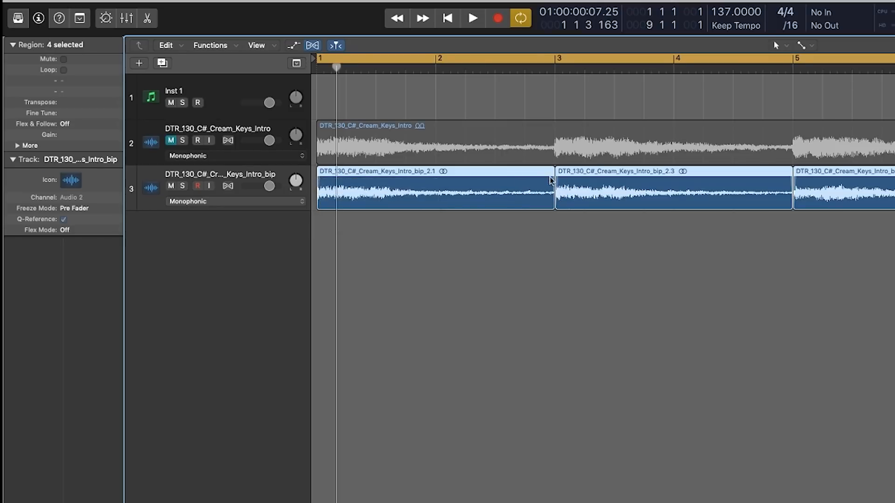
right_click(770, 159)
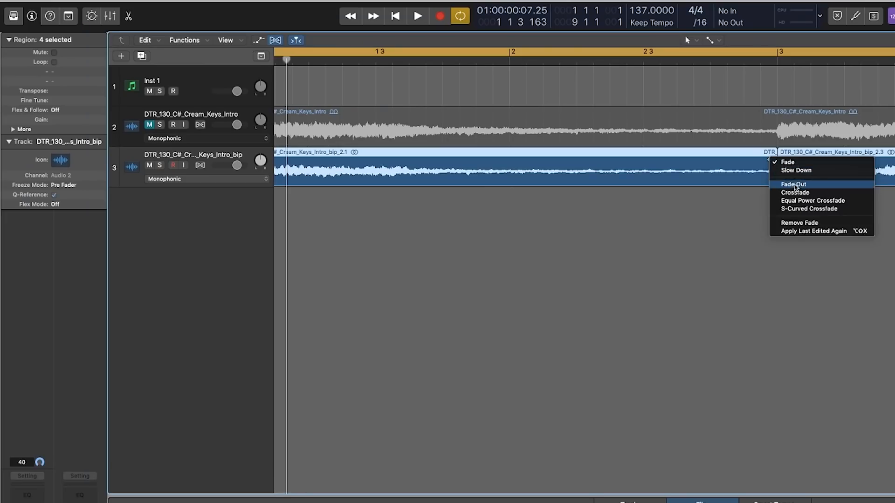
left_click(795, 186)
left_click(450, 197, "ctrl+alt")
key("space")
scroll(451, 207, "up", 3)
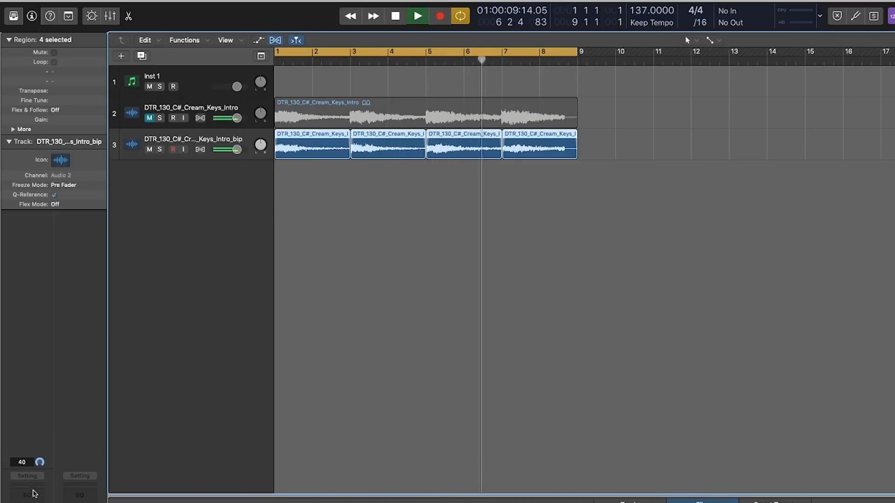
Add a Channel EQ to the bounced keys track and set its low cut to 355 Hz at 48 dB/Oct
left_click(27, 494)
left_click_drag(41, 196, 117, 173)
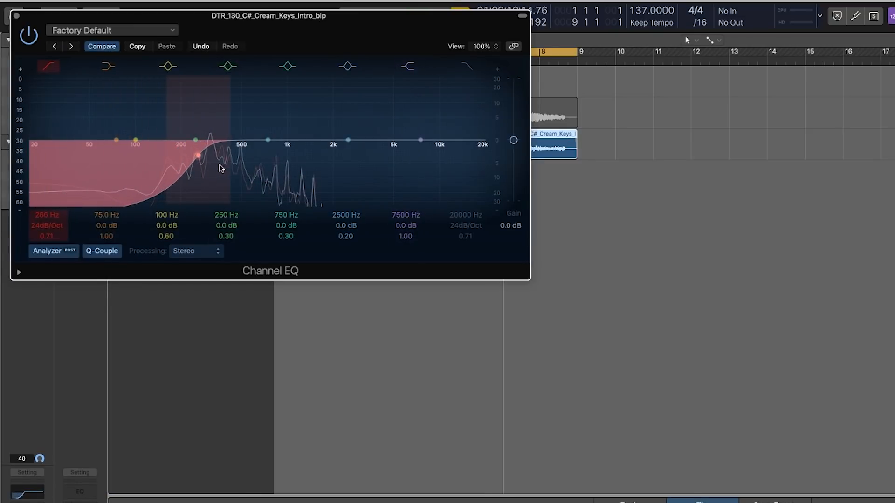
left_click_drag(203, 159, 220, 157)
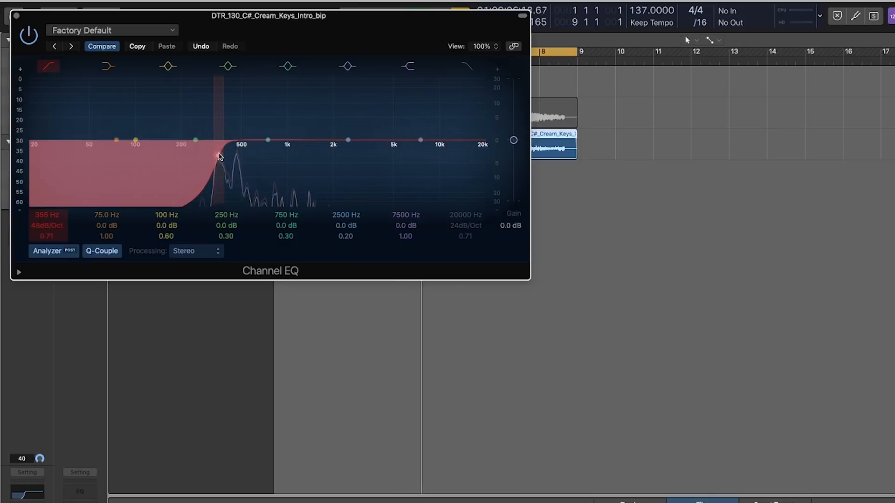
Boost the bounced keys in the Channel EQ by about 2.5 dB around 2750 Hz with a Q of 0.79
left_click_drag(353, 150, 353, 140)
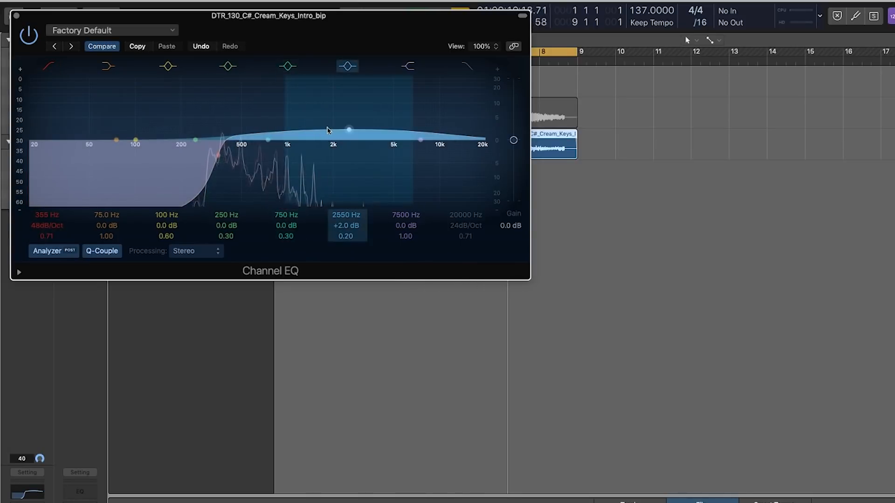
left_click_drag(286, 120, 353, 132)
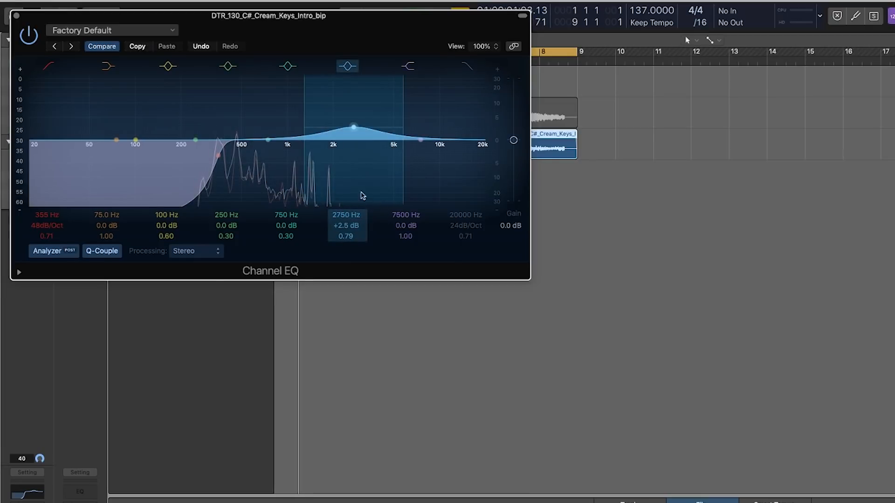
left_click_drag(352, 127, 353, 125)
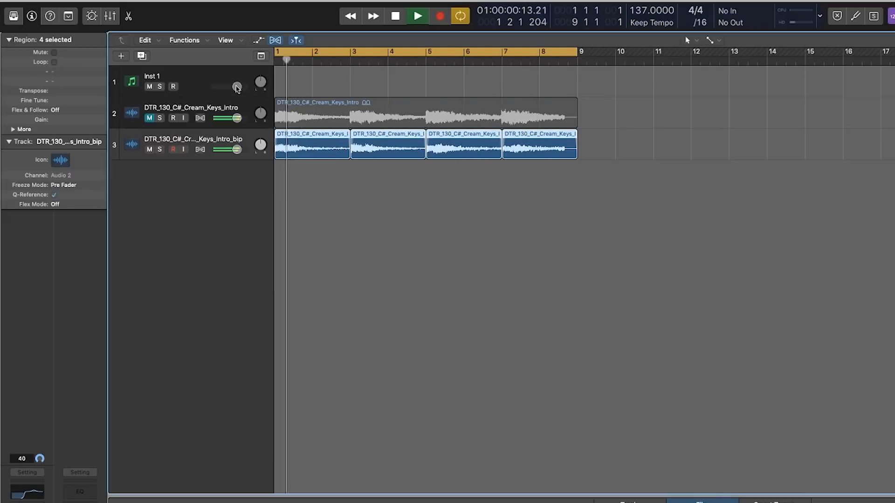
left_click(385, 214)
Move the Inst 1 track below the audio tracks and load the Another MGMT (B) preset in VacuumPro's part A
left_click(170, 135)
left_click_drag(183, 80, 211, 171)
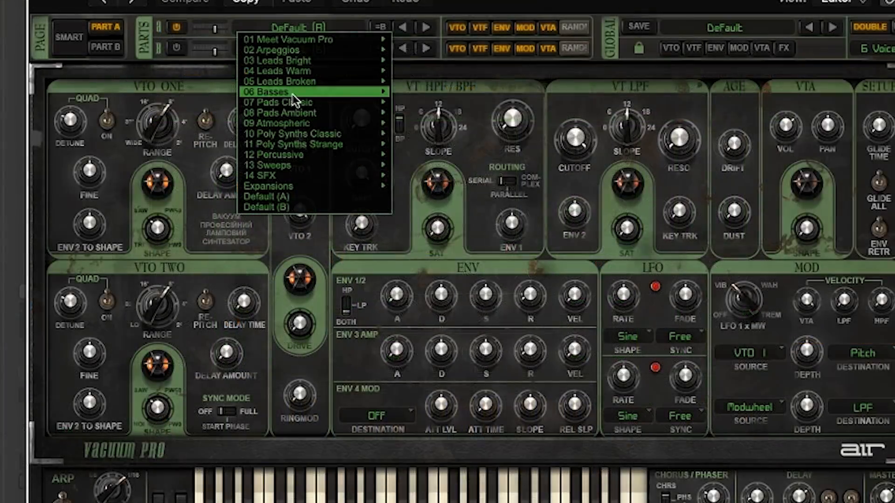
mouse_move(293, 94)
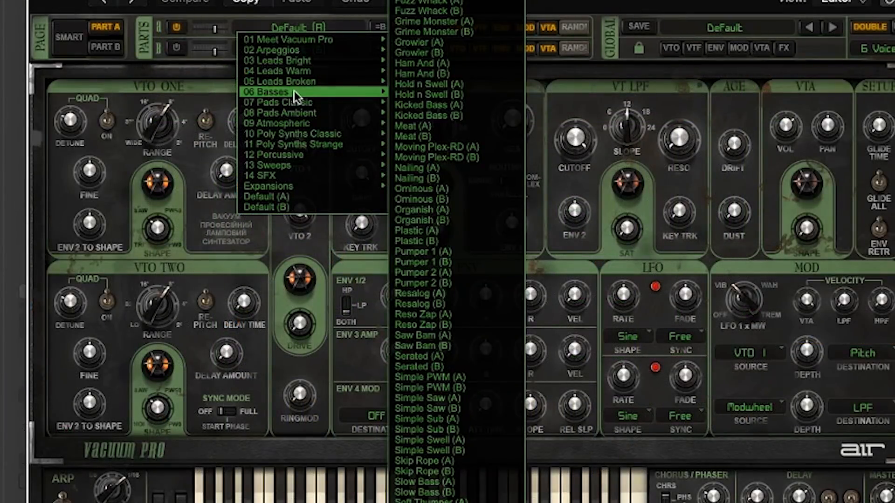
mouse_move(286, 80)
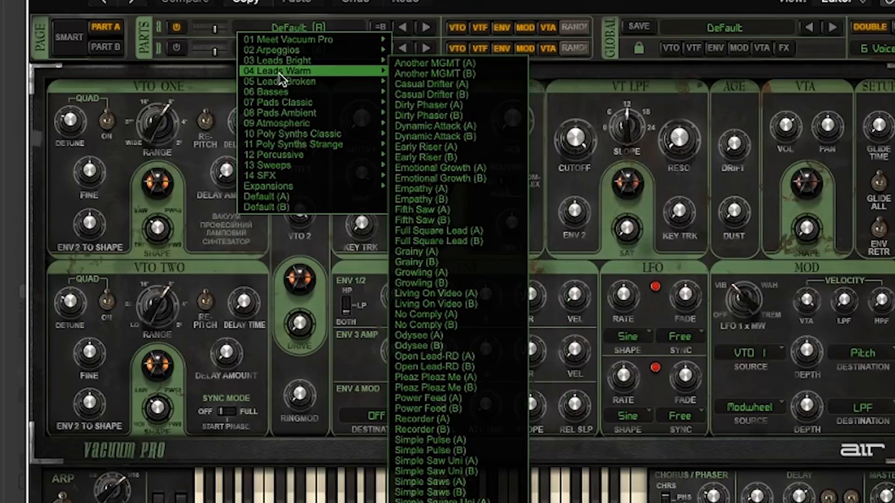
left_click(446, 73)
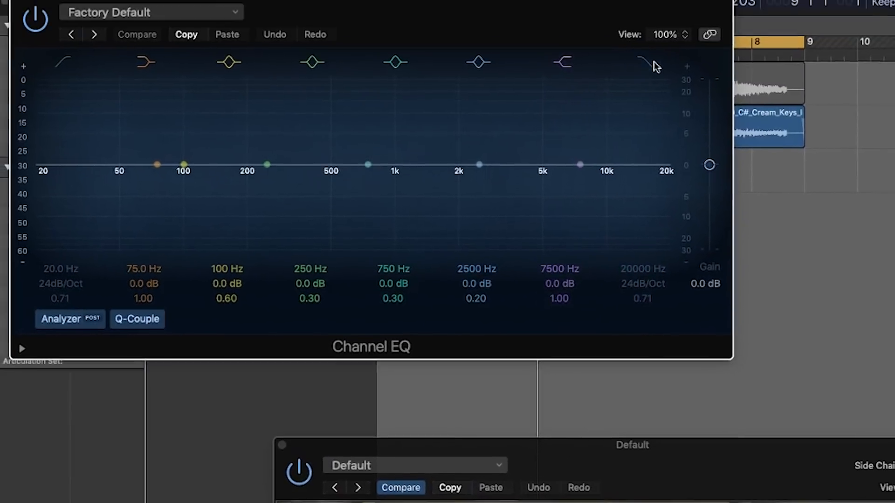
Record an eight-bar MIDI part with the VacuumPro instrument track over the keys slices
left_click(648, 62)
left_click_drag(661, 221, 210, 241)
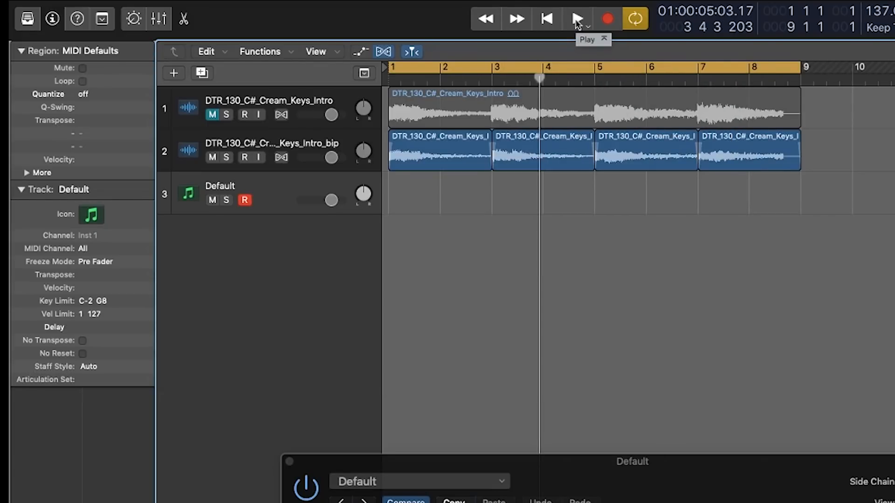
left_click(578, 19)
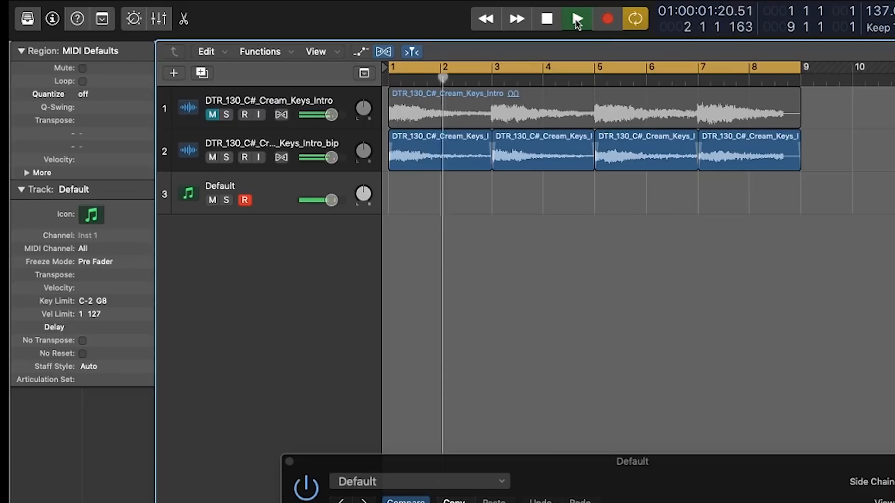
left_click(608, 19)
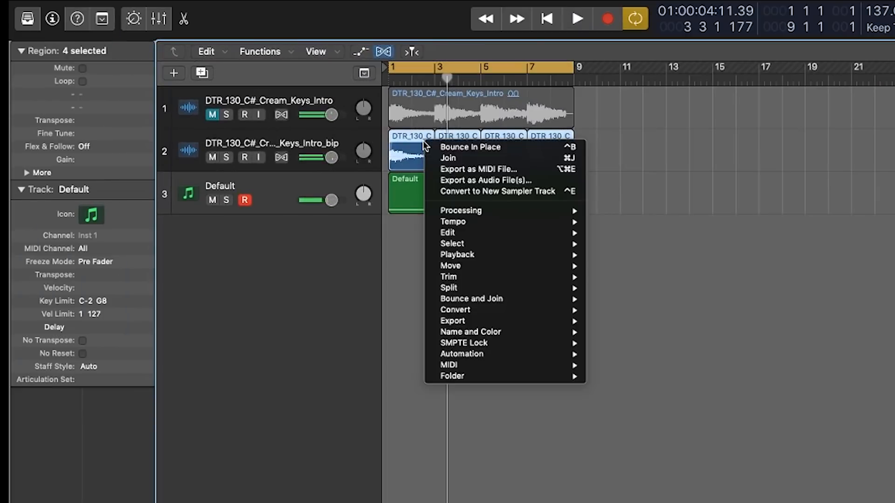
Bounce the four keys slices in place to a new track, leaving the source, and split the result at bars 3, 5 and 7
left_click(856, 341)
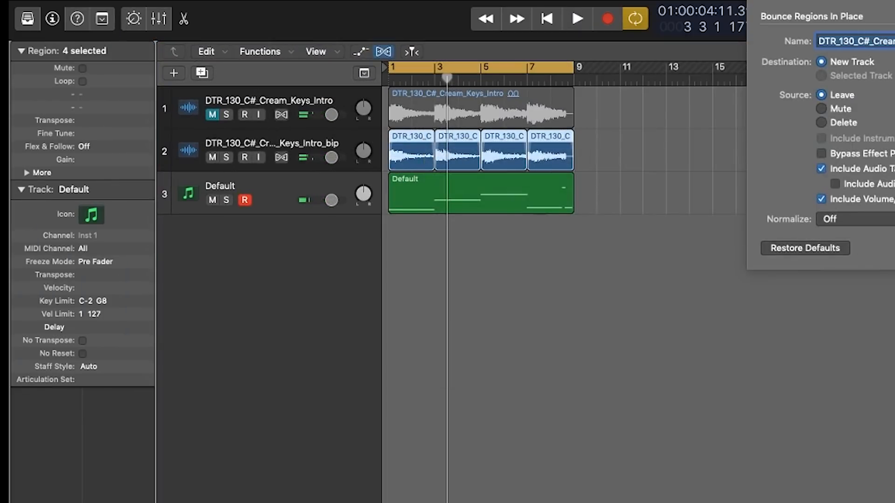
key("Return")
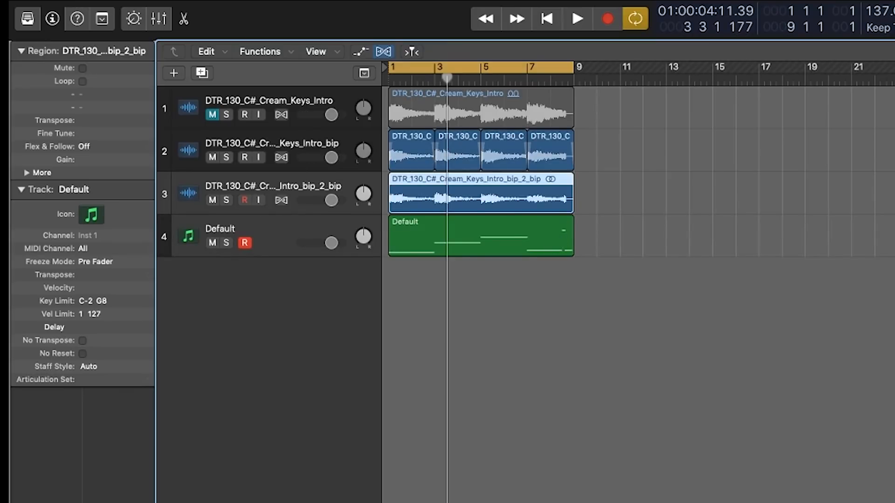
left_click(437, 197, "alt")
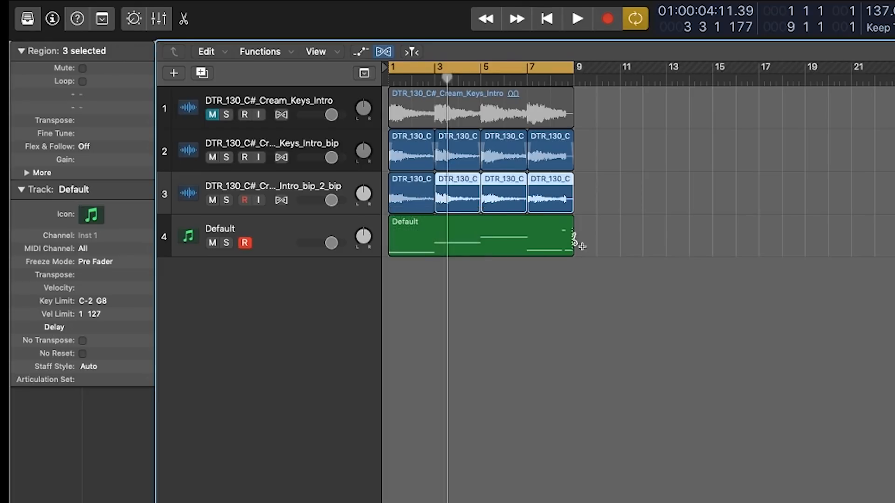
Reverse each of the four slices on the Intro_bip_2_bip track in the audio file editor
left_click_drag(635, 181, 328, 201)
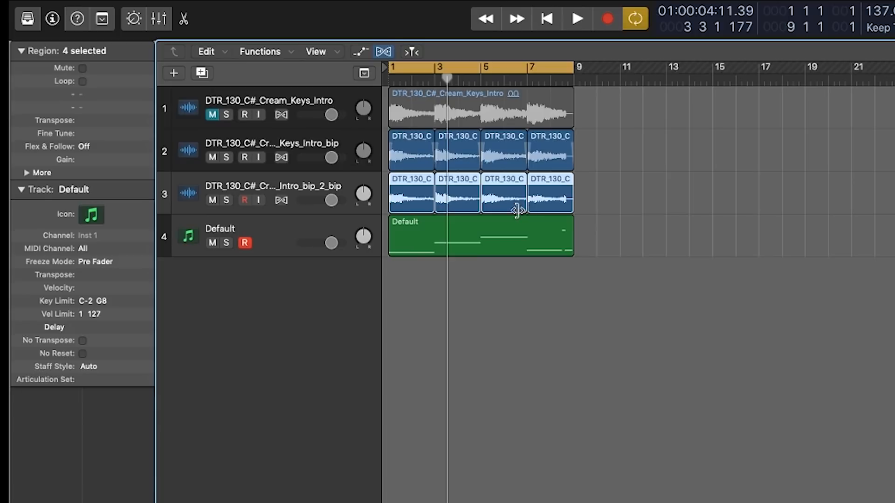
double_click(410, 197)
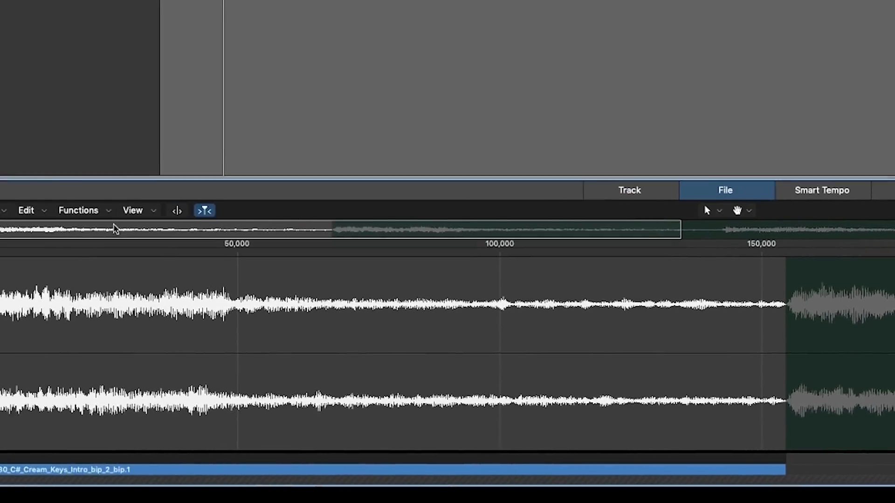
left_click(79, 210)
left_click(140, 287)
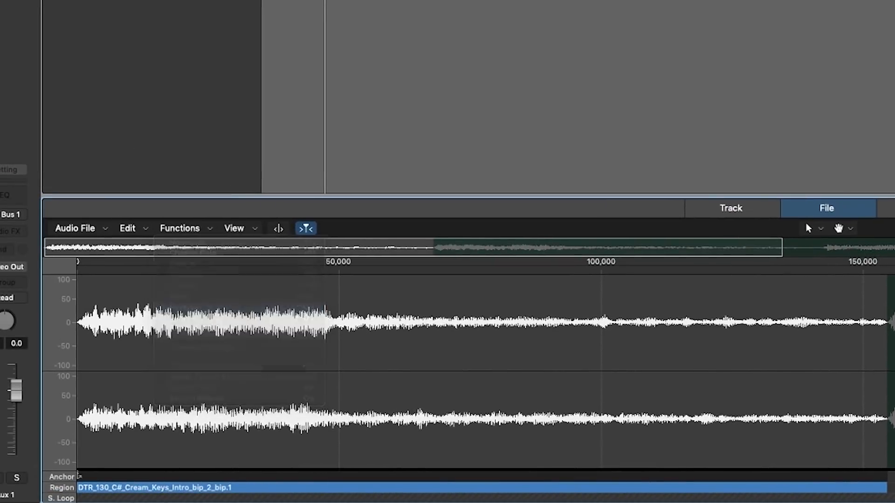
left_click(180, 228)
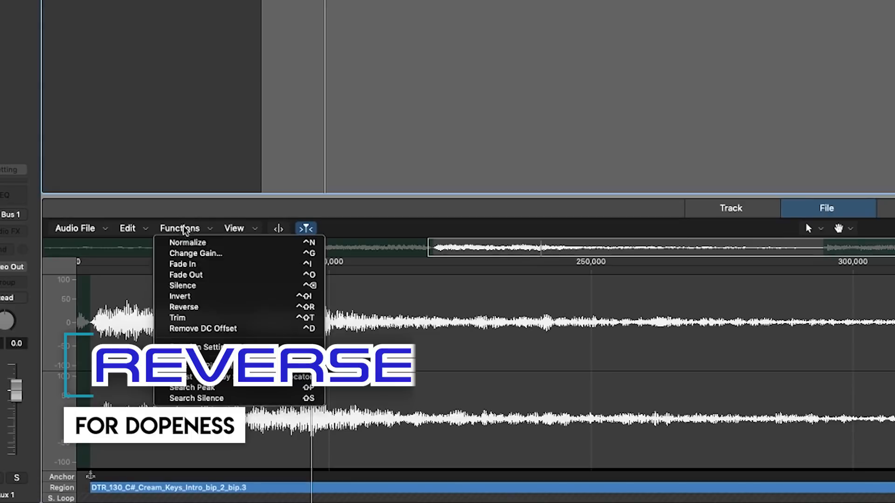
left_click(208, 315)
left_click(189, 228)
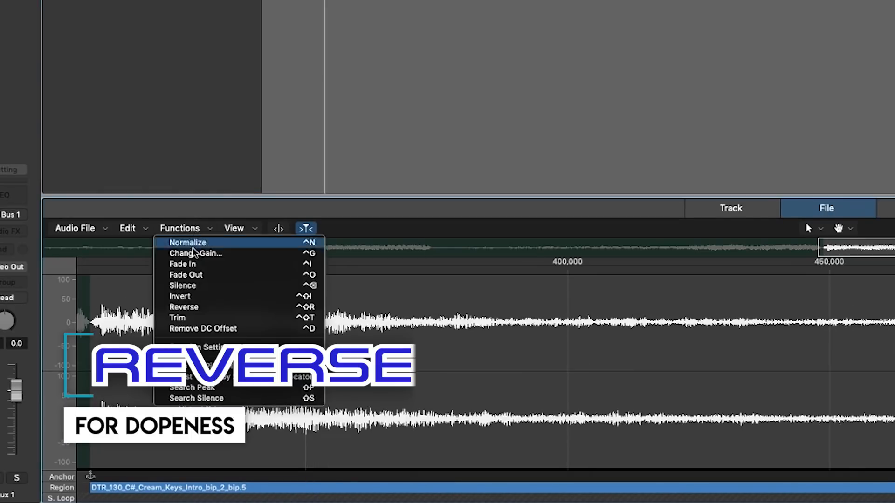
left_click(208, 318)
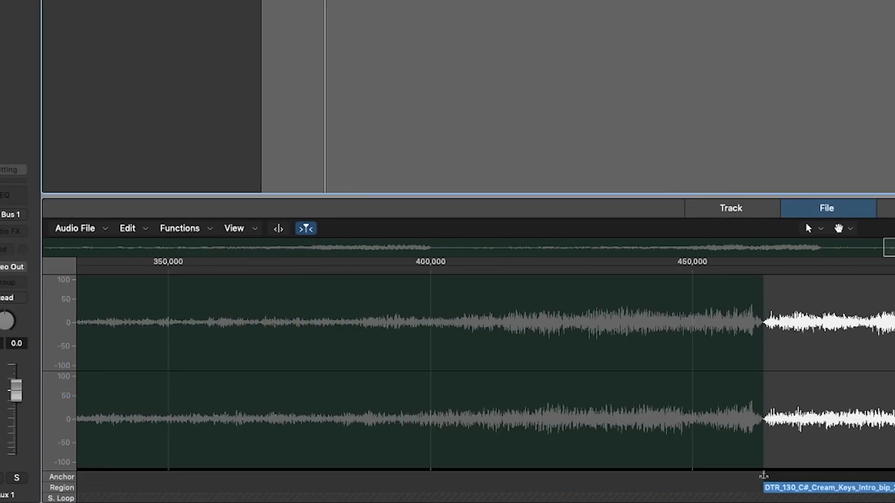
left_click(188, 228)
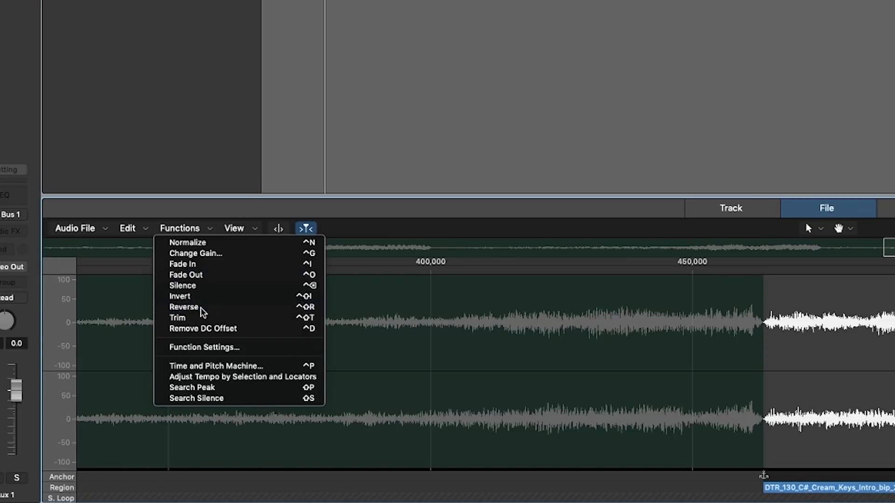
left_click(203, 316)
Play the reversed slices, mute the Keys_Intro_bip track and replay the arrangement from the start
key("space")
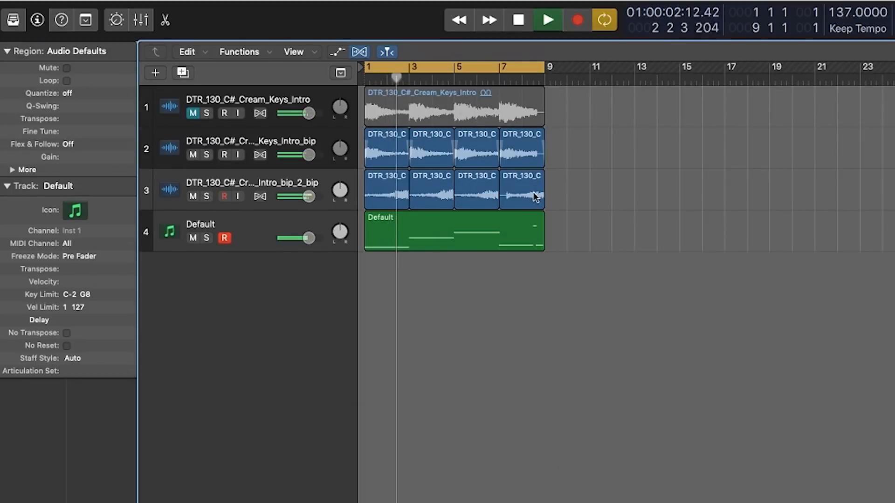
key("space")
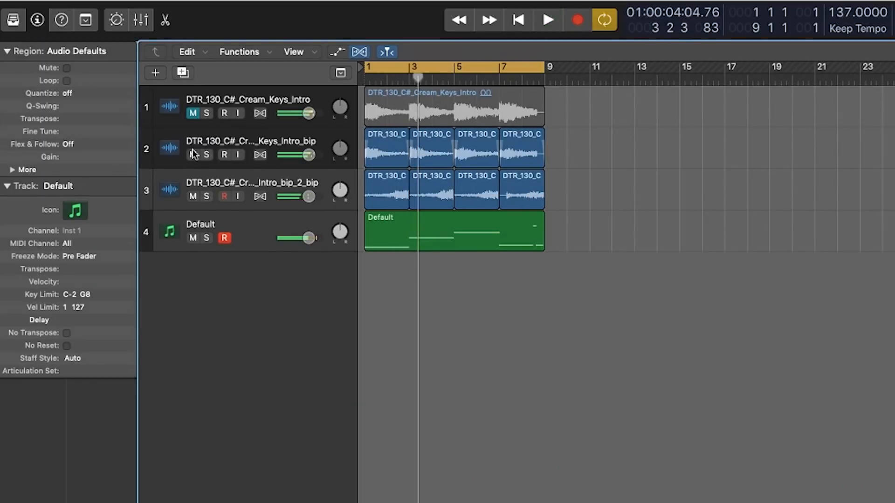
key("space")
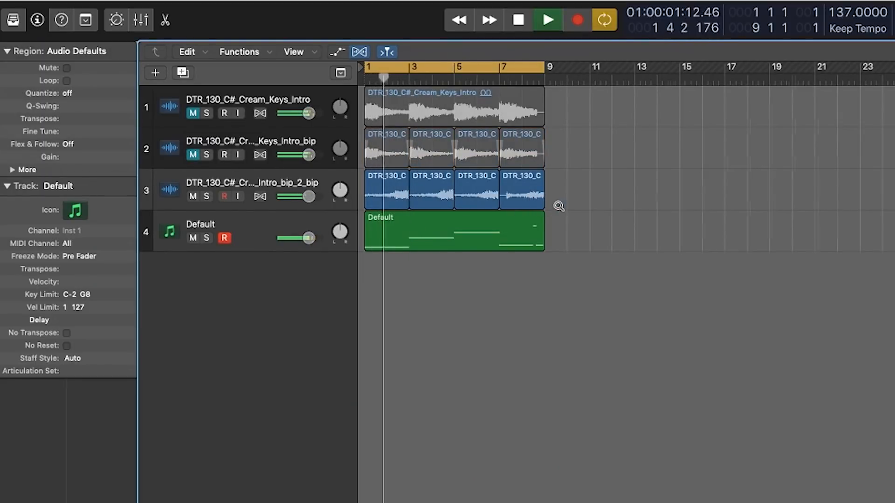
Split the last reversed slice at bar 8 and delete its first half
scroll(559, 209, "up", 5)
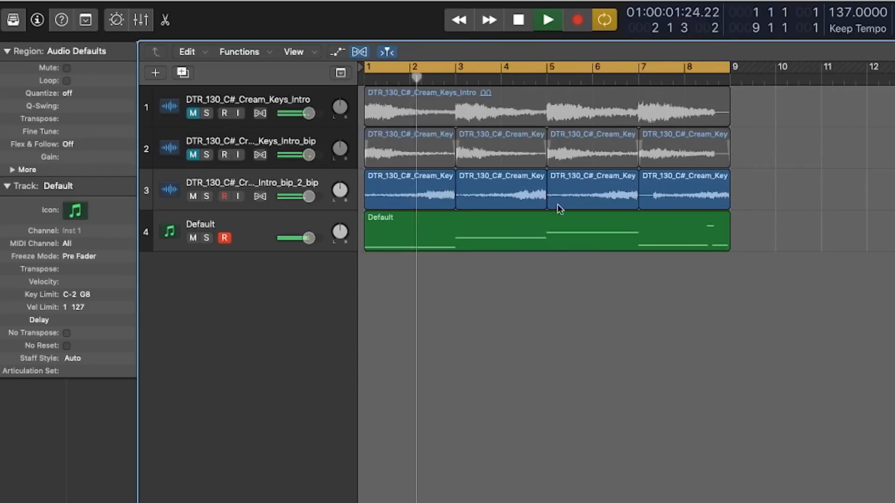
left_click(682, 193)
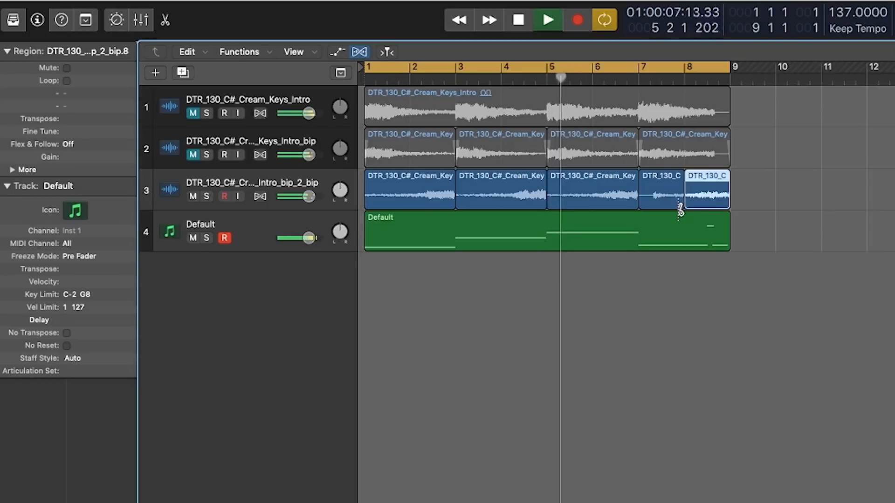
left_click(661, 196)
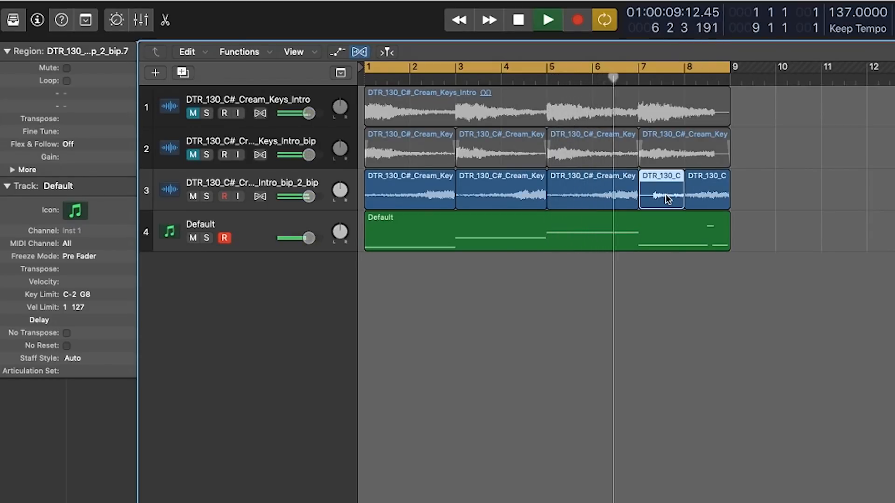
key("Delete")
Stop playback and copy the remaining reversed bar 8 slice to bar 7
key("space")
scroll(680, 201, "right", 1)
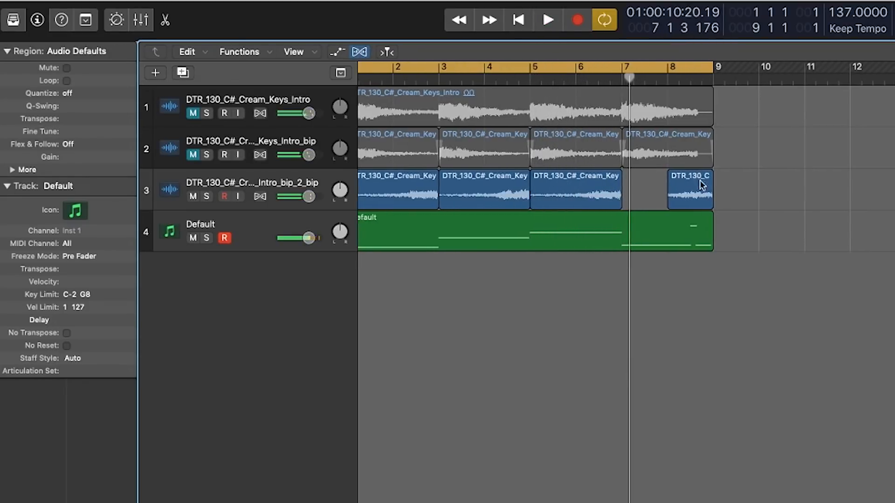
left_click(693, 204)
left_click_drag(688, 181, 643, 190)
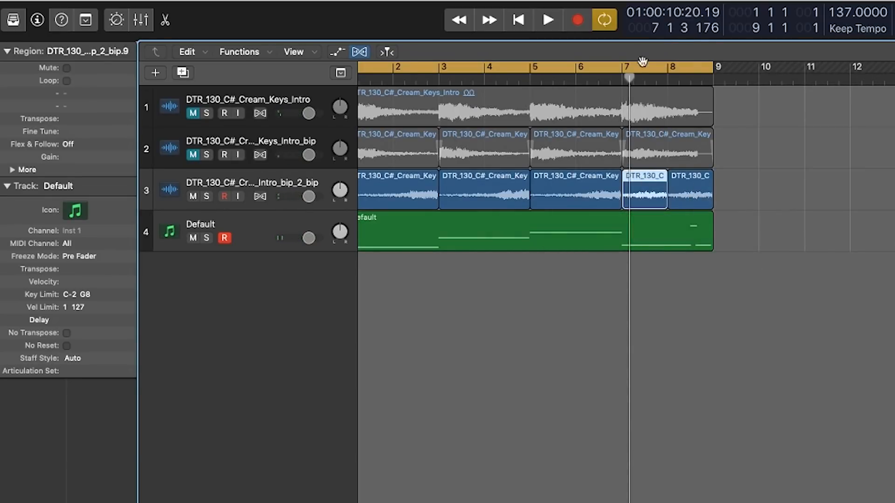
Play back the arrangement to check the copied reversed slice at bar 7
key("space")
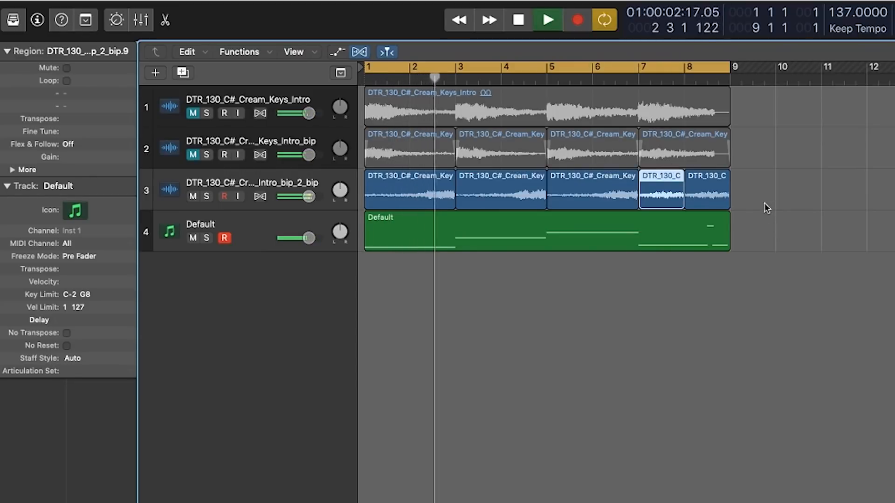
key("space")
left_click(637, 79)
key("space")
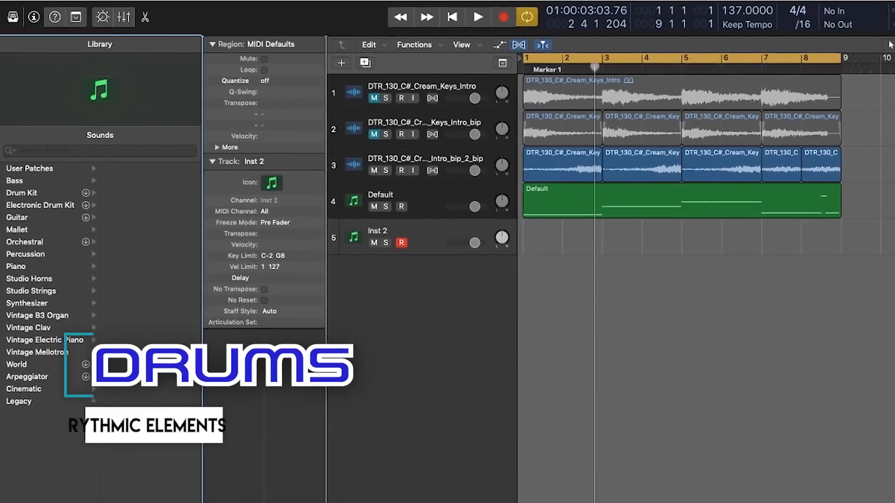
Load Drum Machine Designer on the new Inst 2 track with the EMPTY user patch
left_click(252, 502)
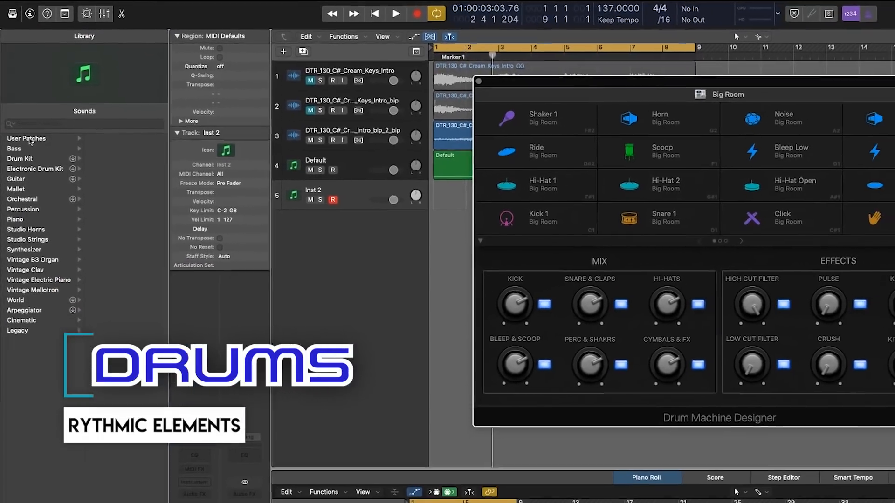
left_click(33, 147)
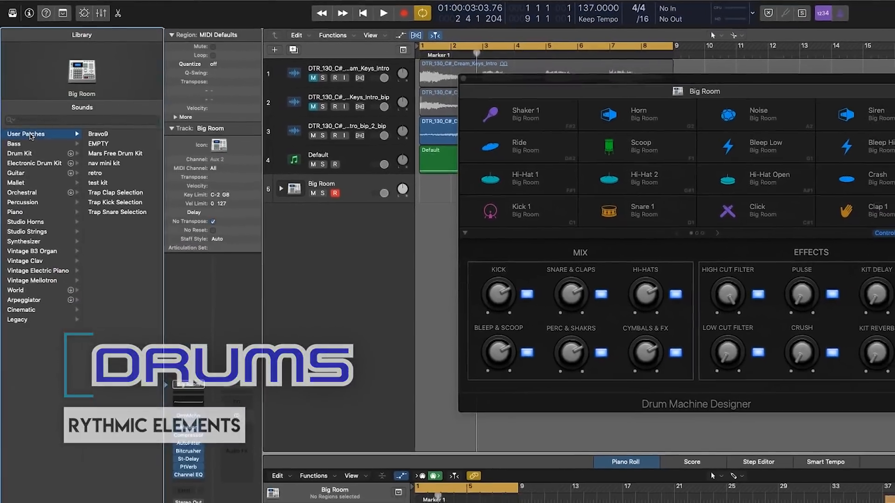
left_click(103, 140)
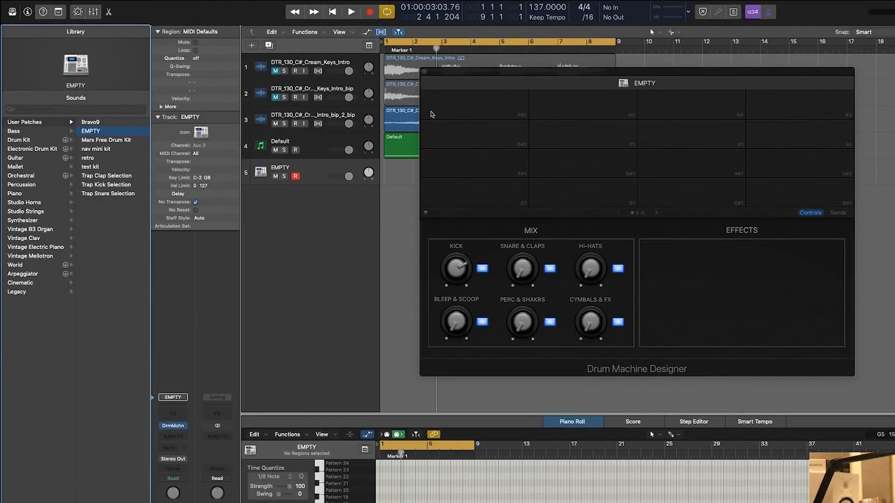
Switch to Loopcloud, show the library in place of the store, and check the dialog for adding a local sample folder without choosing one
left_click_drag(1, 148, 503, 150)
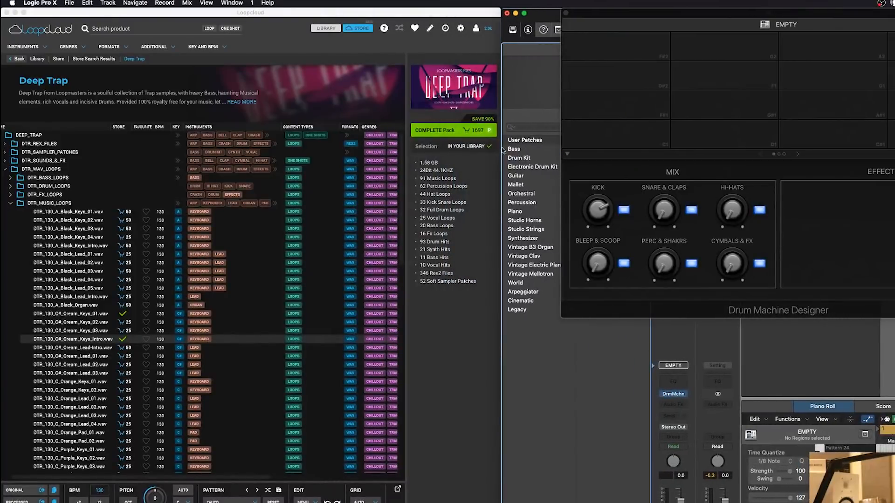
left_click(11, 203)
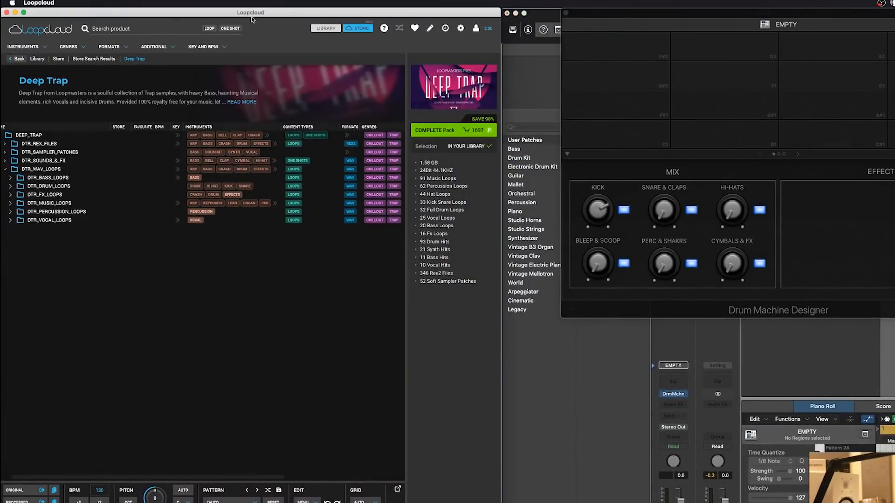
left_click(325, 28)
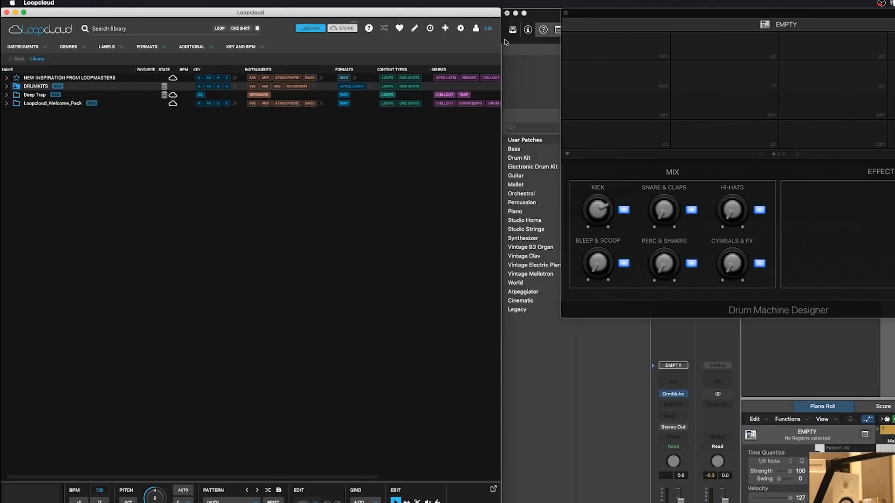
left_click(446, 29)
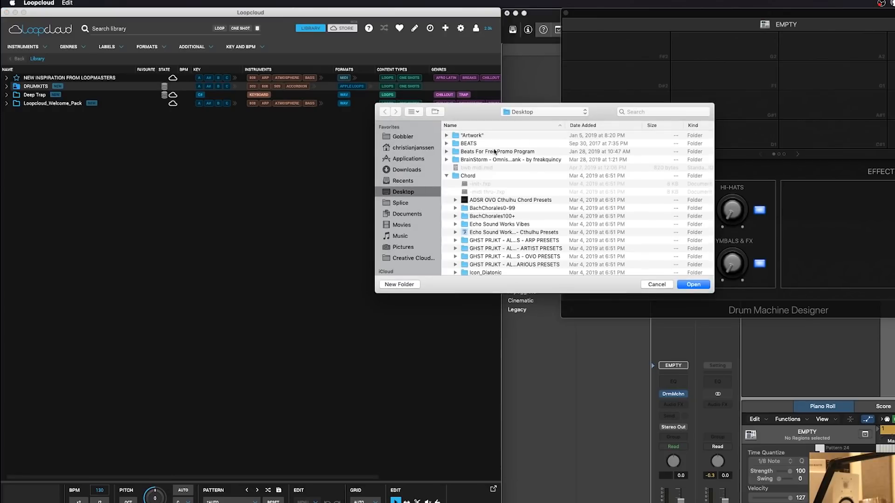
left_click(658, 285)
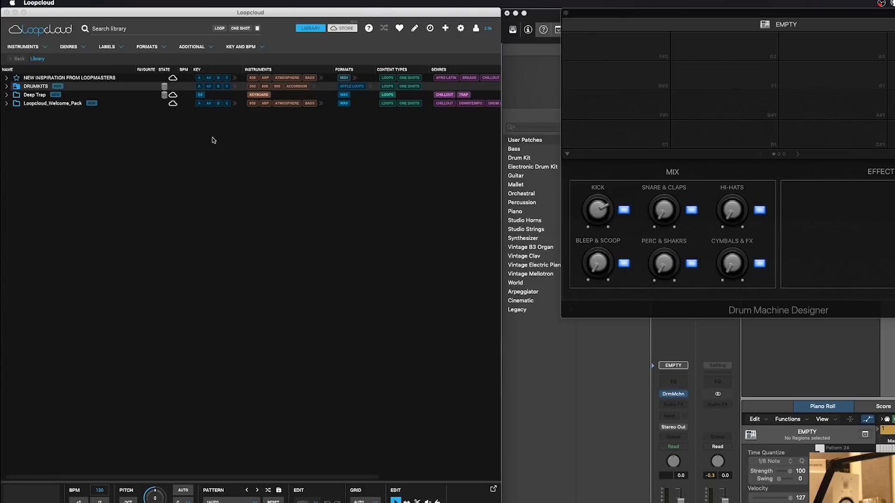
Expand the DRUMKITS folder in the Loopcloud library and look through the drum kits it contains
left_click(7, 87)
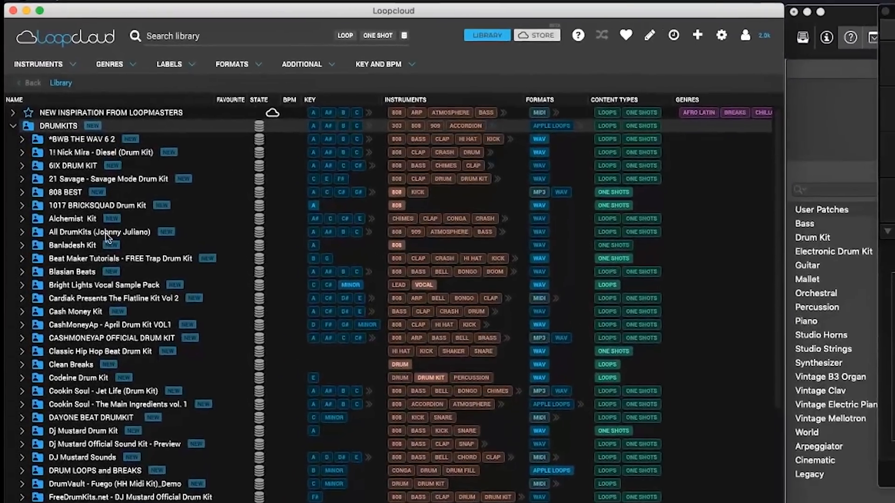
scroll(106, 236, "down", 15)
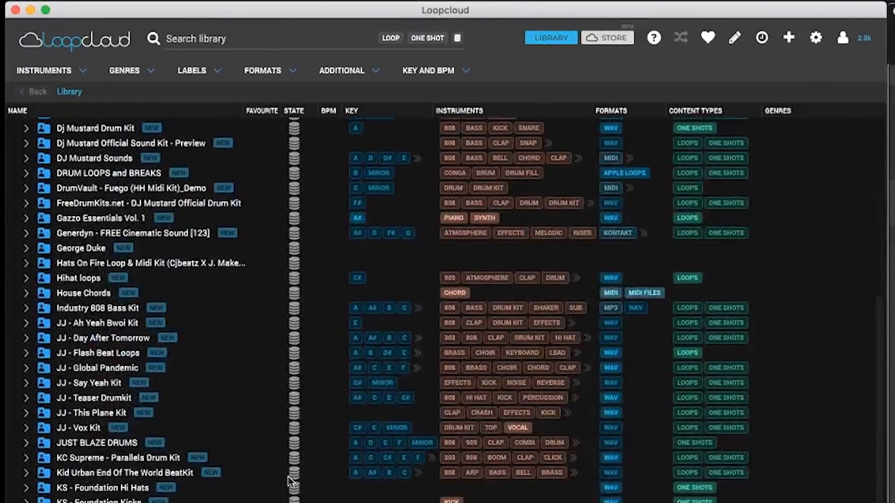
scroll(559, 428, "down", 3)
scroll(519, 438, "up", 3)
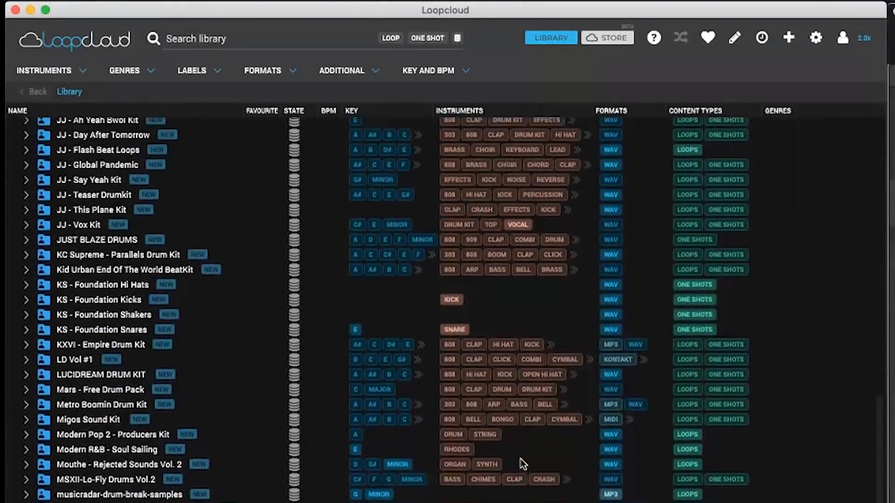
scroll(454, 449, "up", 3)
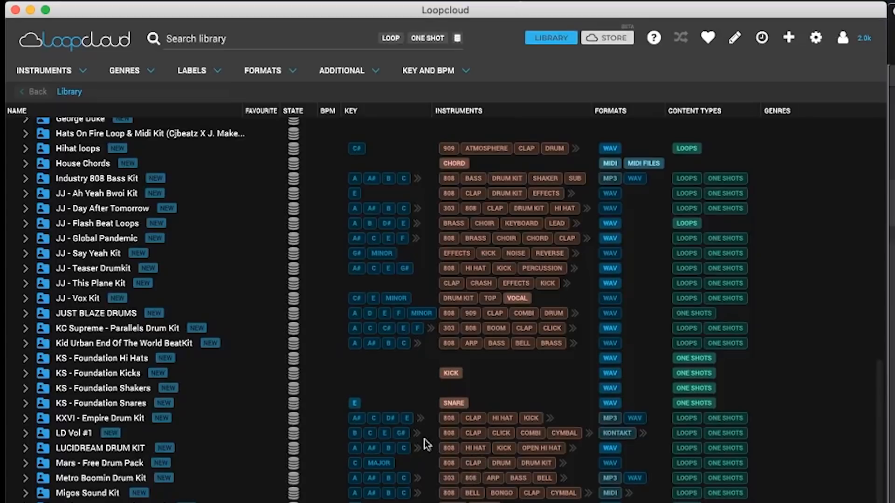
scroll(394, 468, "up", 6)
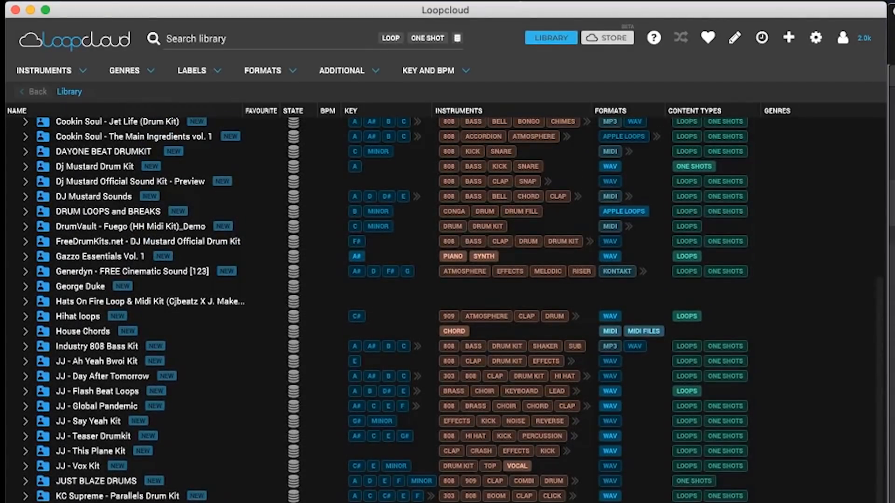
scroll(394, 308, "up", 10)
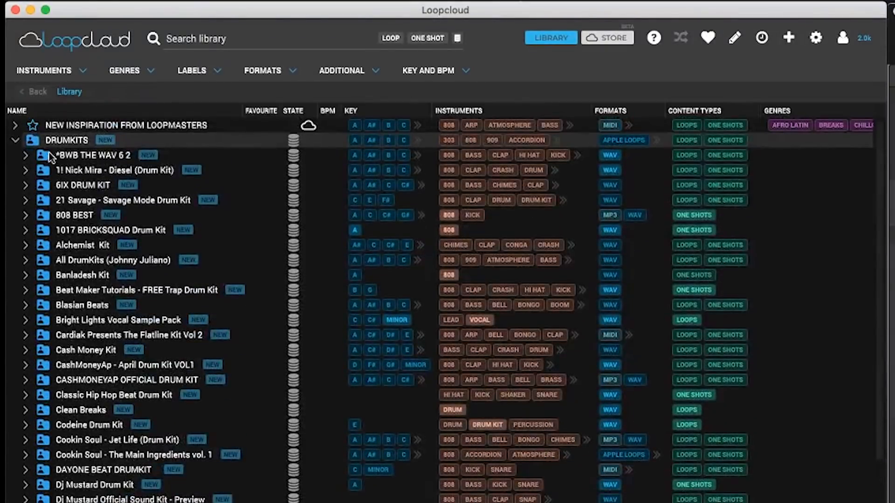
Open the kicks folder of *BWB THE WAV 6 2 and load BWB WAV 6 KICK (9) on the first Drum Machine Designer pad
left_click(26, 155)
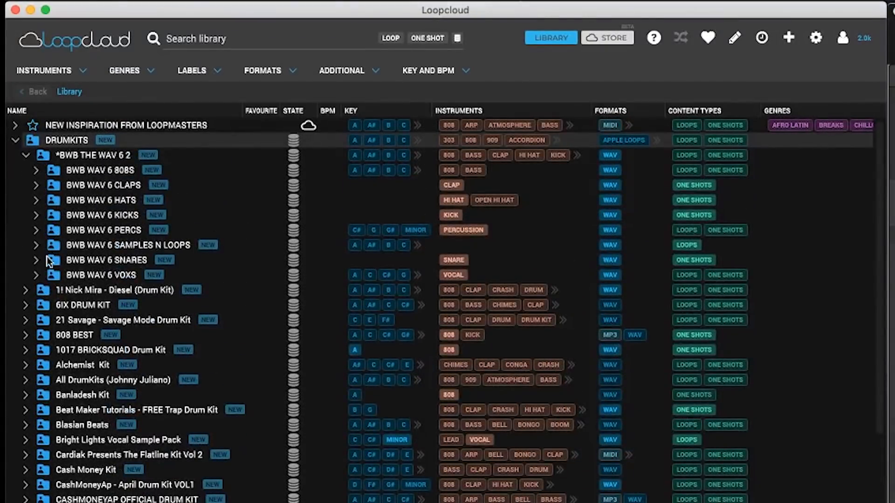
left_click(37, 215)
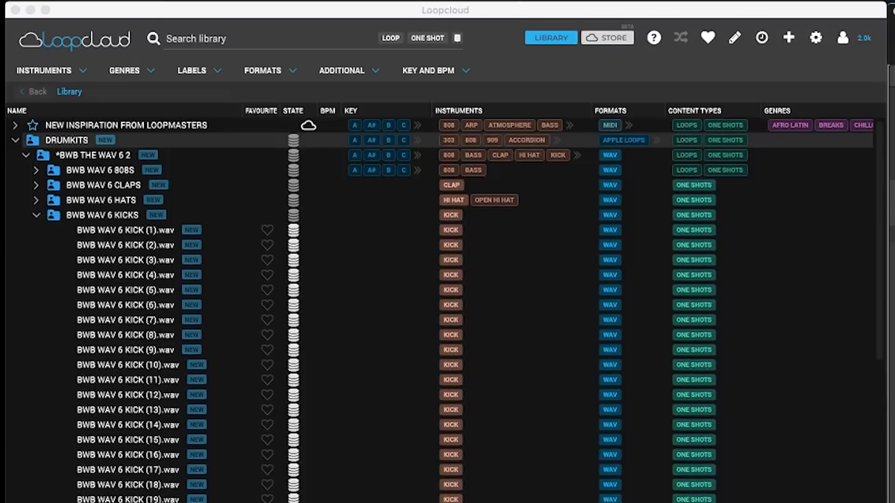
left_click(119, 371)
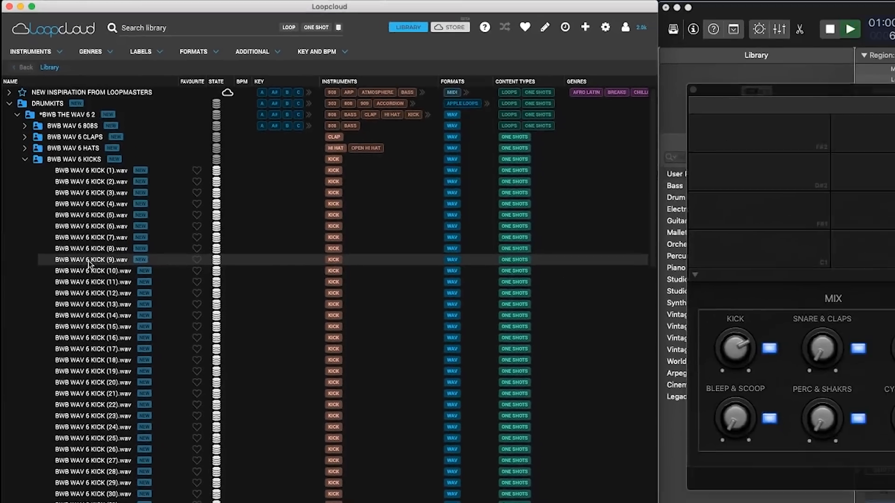
left_click_drag(122, 353, 805, 249)
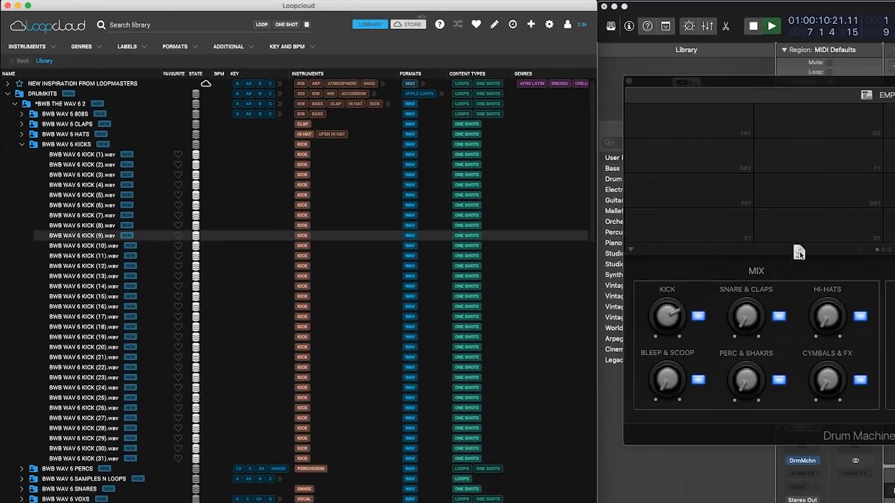
left_click_drag(695, 232, 691, 233)
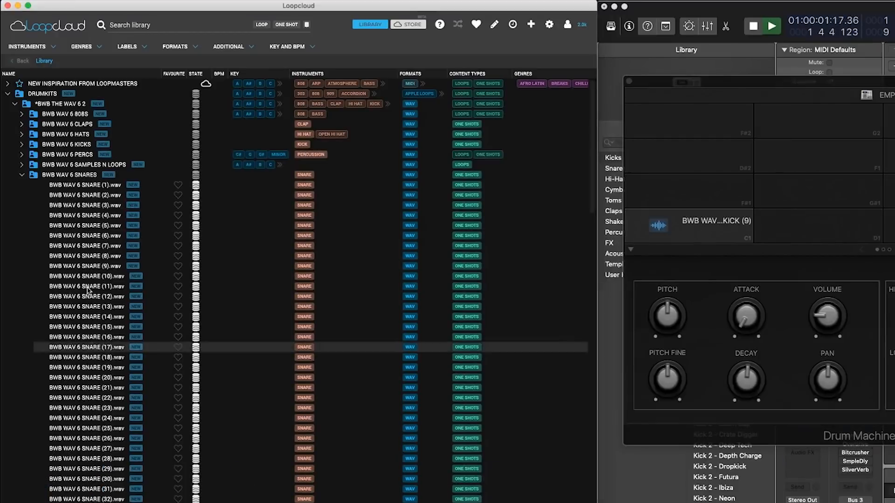
Audition samples in the BWB WAV 6 SNARES folder and load SNARE (17) on the pad next to the kick
key("Down")
key("Down")
key("Down")
key("Down")
key("Down")
key("Down")
key("Down")
key("Down")
key("Down")
key("Down")
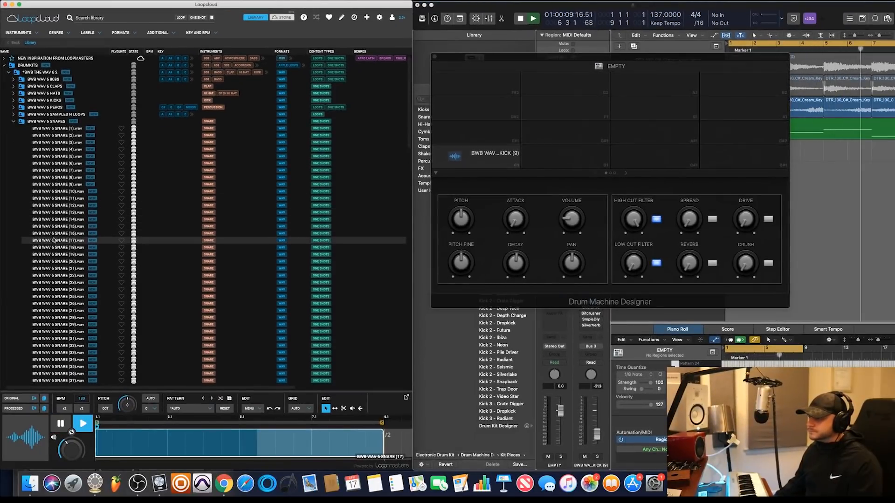
left_click_drag(61, 249, 585, 162)
left_click_drag(566, 157, 566, 157)
Audition more snares, load BWB WAV 6 SNARE (26) on the third pad, and collapse the snares folder
left_click(50, 283)
left_click(53, 304)
left_click_drag(53, 304, 654, 157)
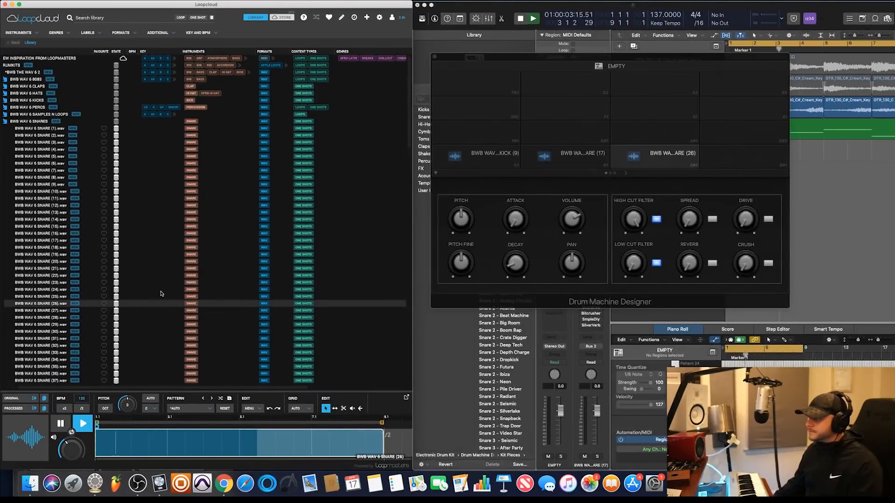
scroll(158, 295, "left", 2)
left_click(16, 121)
left_click(16, 129)
left_click(15, 128)
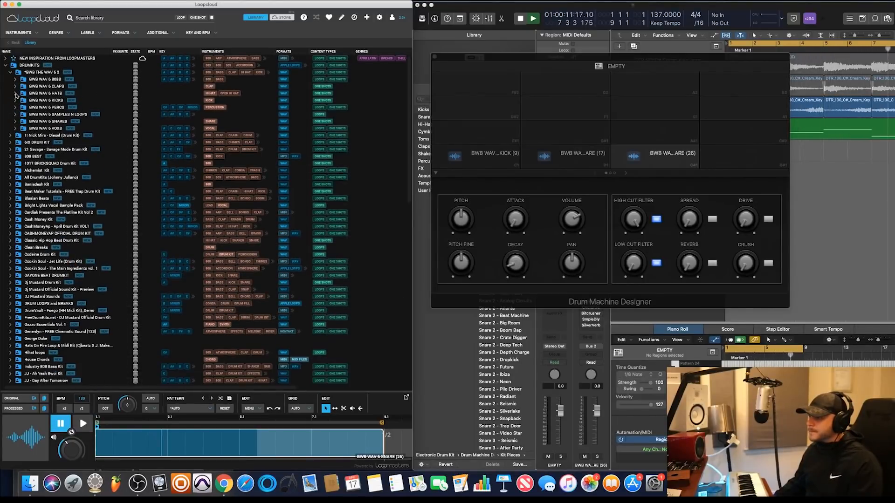
Audition samples in the BWB WAV 6 CLAPS folder, load CLAP (29) on the fourth pad, and collapse the folder
left_click(15, 86)
left_click(64, 164)
left_click(63, 199)
left_click(63, 212)
left_click(63, 240)
left_click(62, 261)
left_click(62, 282)
left_click_drag(62, 290, 743, 156)
left_click(16, 86)
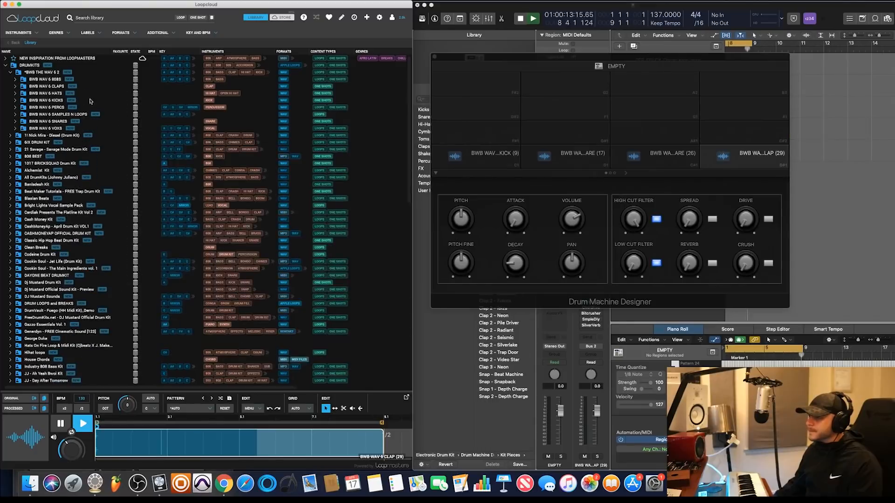
Audition the percussion one-shots in the BWB WAV 6 PERCS folder
left_click(15, 107)
left_click(63, 171)
left_click(63, 205)
left_click(65, 255)
left_click(68, 275)
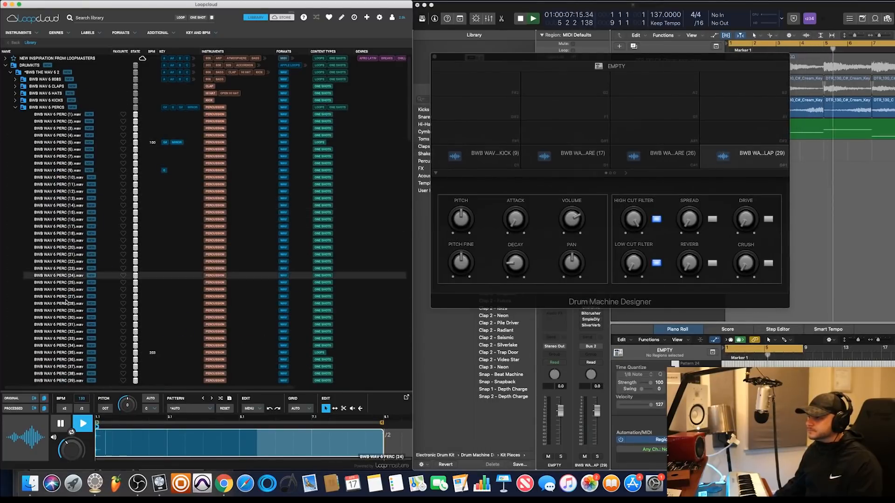
left_click(70, 303)
left_click(71, 290)
left_click(70, 318)
left_click(68, 332)
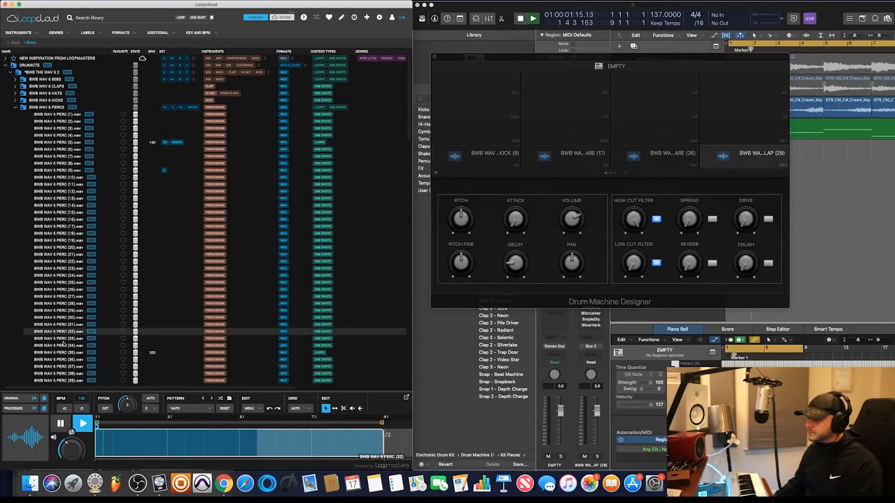
left_click(66, 353)
left_click(66, 360)
left_click(67, 374)
Audition the first few percussion samples and load BWB WAV 6 PERC (4) on the pad above the kick
left_click(67, 164)
left_click(66, 150)
left_click(67, 156)
left_click(66, 136)
left_click_drag(66, 135, 477, 132)
Audition further percussion samples and load PERC (14) and PERC (30) on the pads above the two snares
left_click(60, 170)
scroll(60, 172, "down", 1)
left_click(59, 172)
left_click(59, 194)
left_click_drag(60, 194, 566, 132)
left_click(68, 305)
left_click(67, 299)
left_click_drag(68, 302, 655, 132)
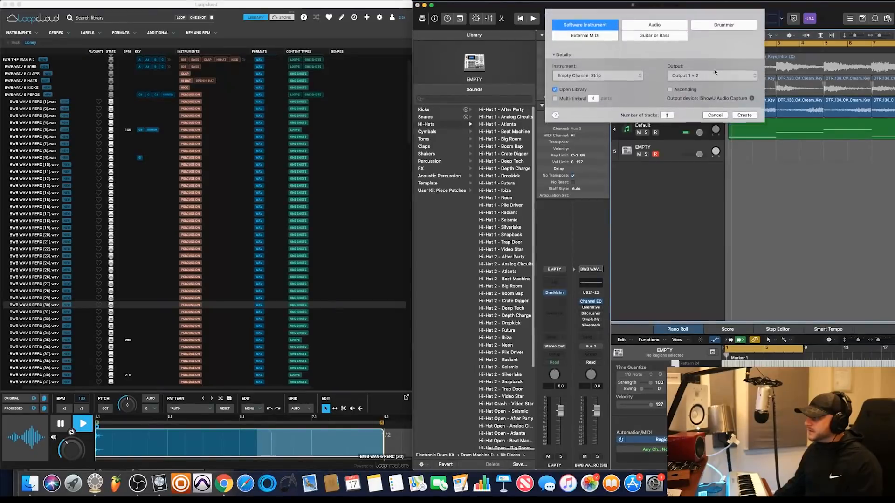
Add a software instrument track, load the EXS24 (Sampler) on it, and open its Instrument Editor
left_click(744, 115)
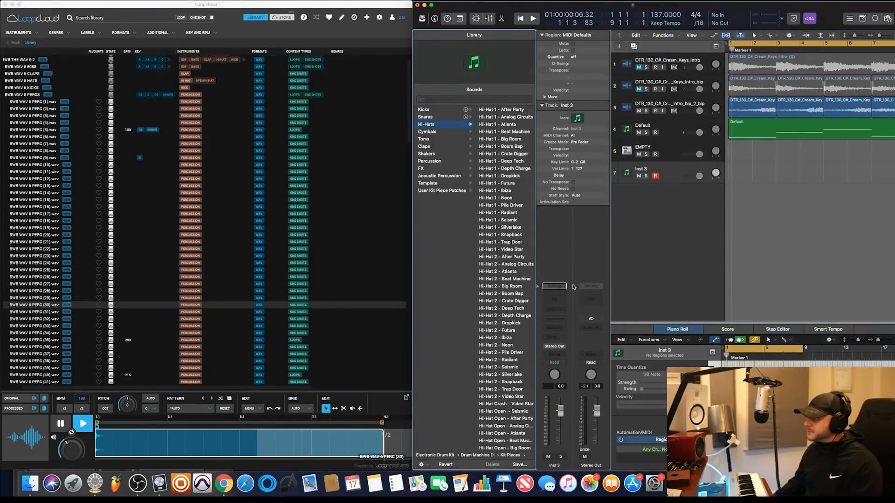
left_click(562, 320)
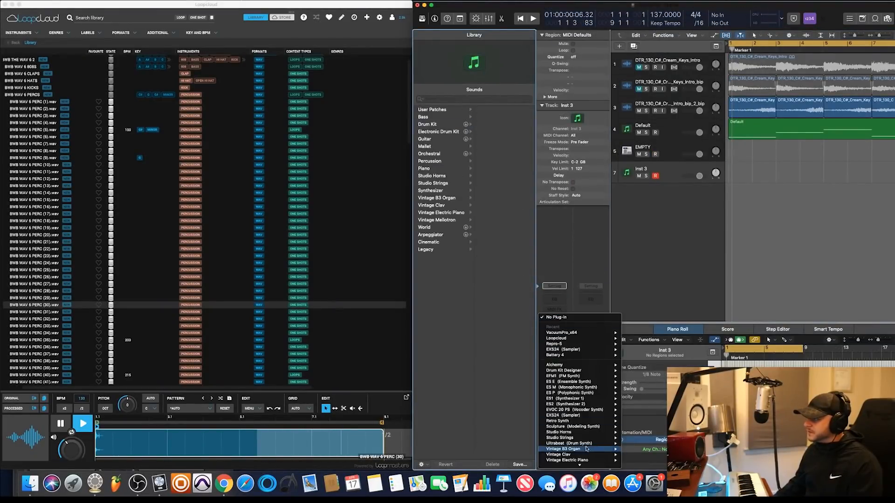
mouse_move(616, 350)
left_click(650, 357)
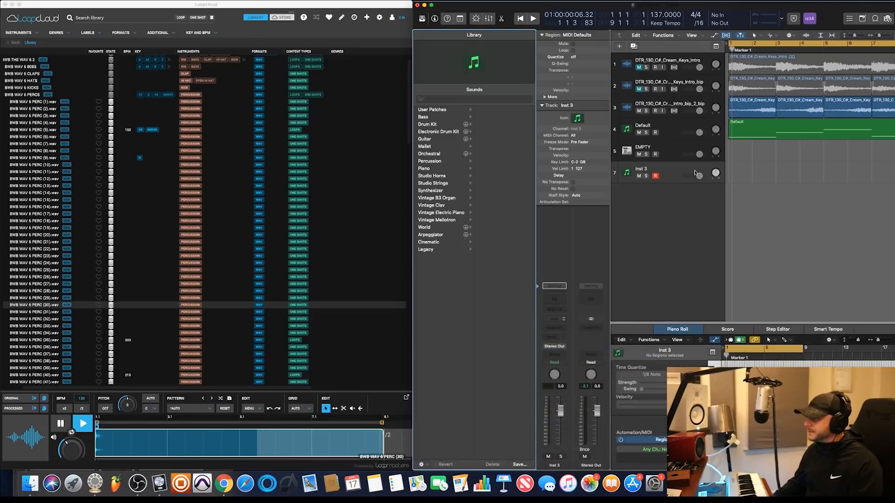
left_click_drag(129, 21, 579, 176)
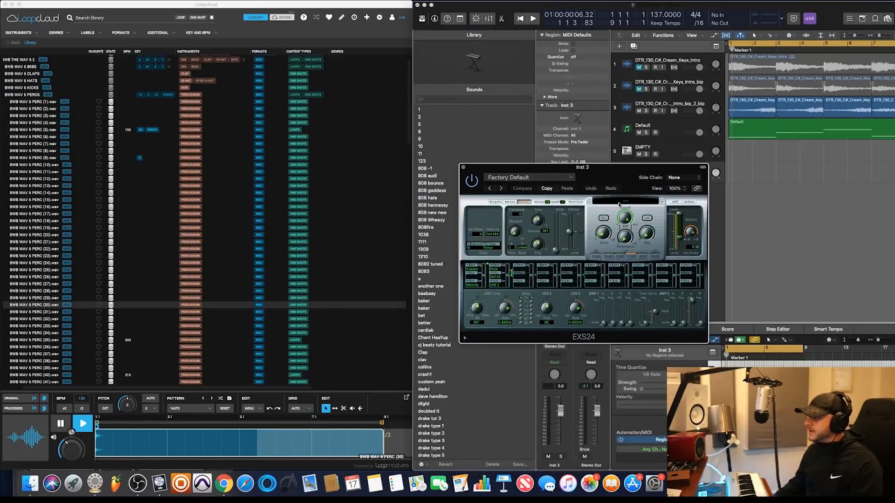
left_click(674, 202)
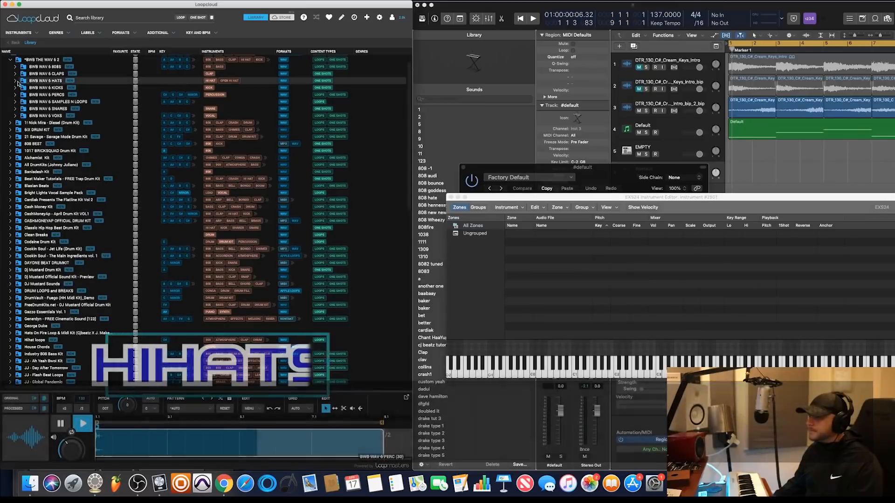
Open the BWB WAV 6 HI HAT folder in Loopcloud and add a hi-hat sample to the EXS24 instrument as a zone
left_click(15, 81)
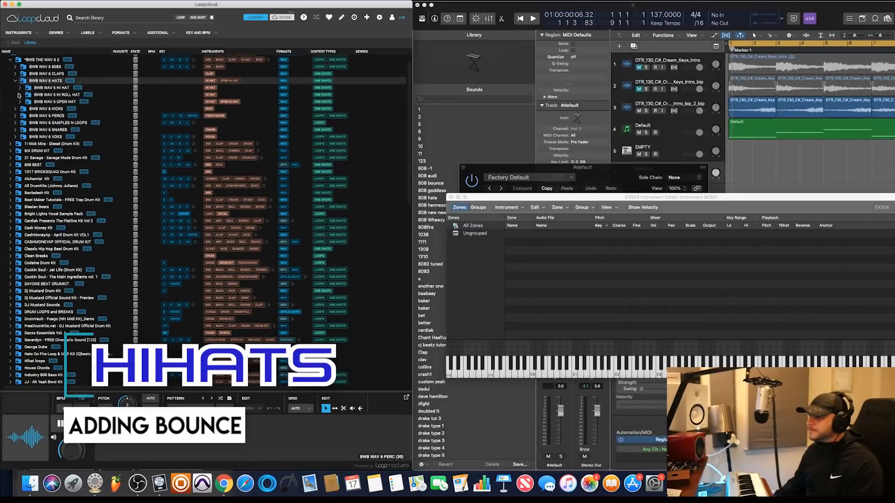
left_click(19, 89)
left_click(61, 129)
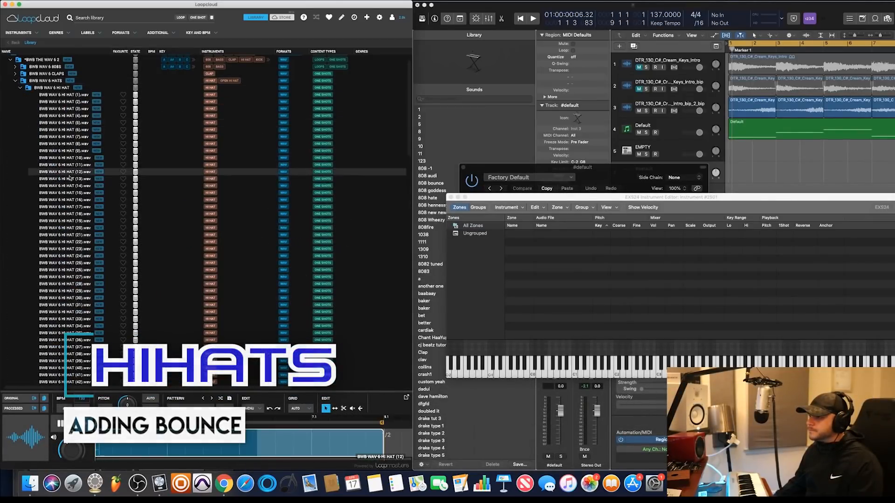
left_click_drag(55, 124, 516, 252)
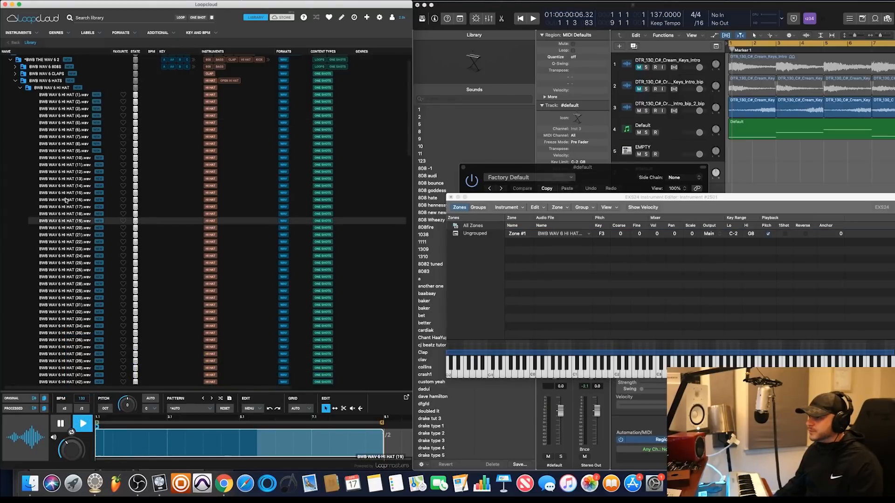
Audition other hi-hat samples in the BWB WAV 6 HI HAT folder
left_click(60, 185)
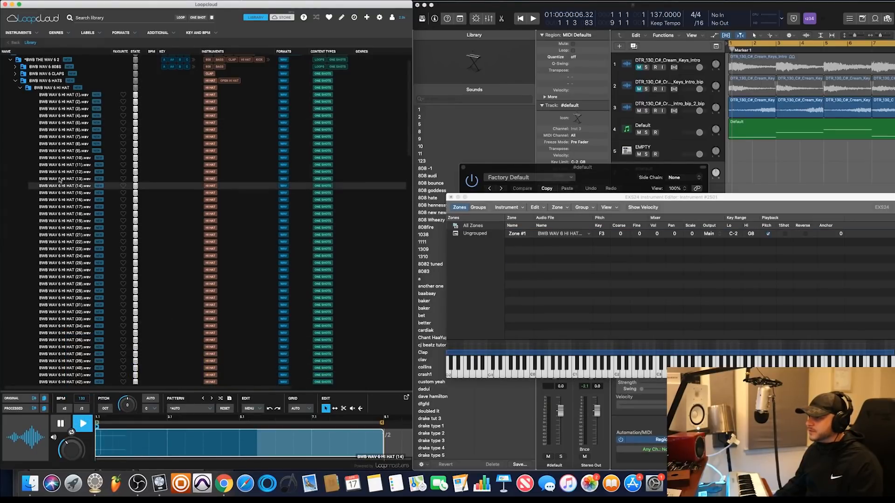
left_click(62, 172)
left_click(63, 165)
left_click(64, 158)
left_click(64, 150)
left_click(64, 144)
left_click(66, 200)
left_click(67, 214)
left_click(75, 235)
left_click(73, 256)
left_click(69, 272)
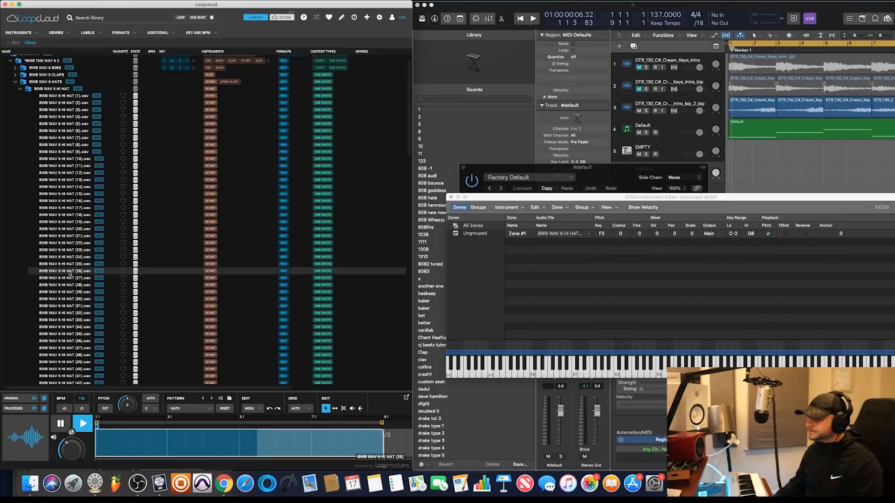
Add BWB WAV 6 HI HAT (28) to the EXS24 instrument as a second zone and play it on the editor's keyboard
left_click(70, 285)
left_click_drag(71, 288, 549, 264)
left_click(597, 376)
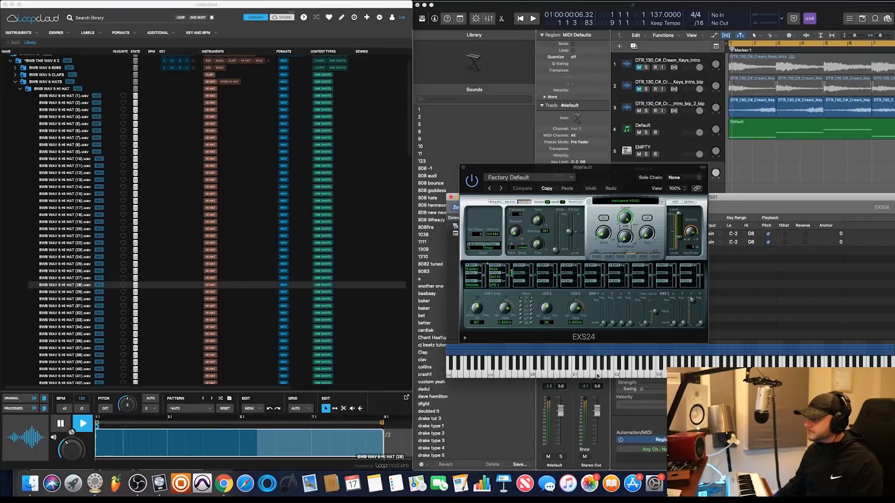
left_click(630, 363)
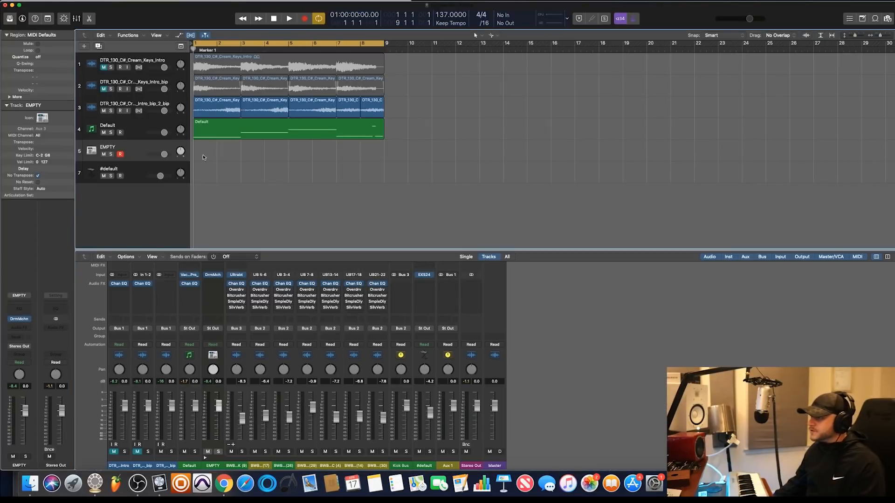
Create an empty MIDI region on the EMPTY drum track, lengthen it to eight bars, and open it in the Piano Roll
right_click(205, 154)
left_click(210, 155)
left_click_drag(214, 155, 384, 154)
key("p")
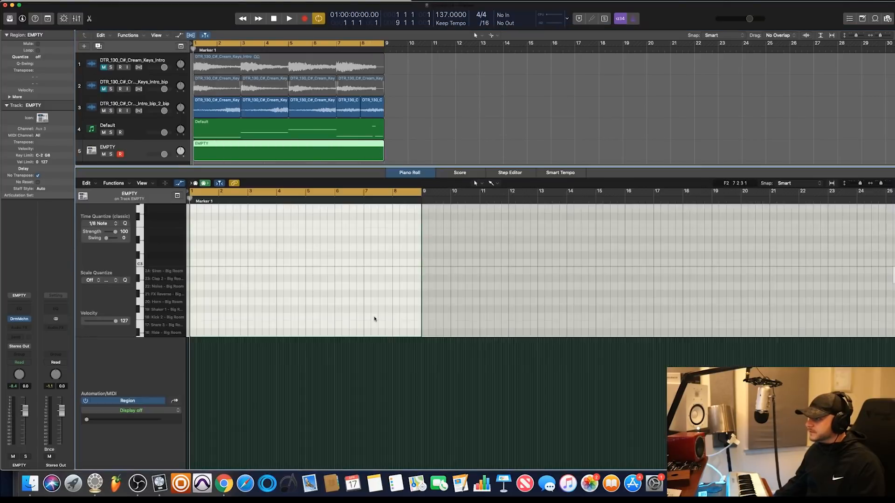
Place clap notes on beat 3 of bars 1 to 4, loop the four-bar drum region through bar 8, and play it
scroll(228, 286, "down", 5)
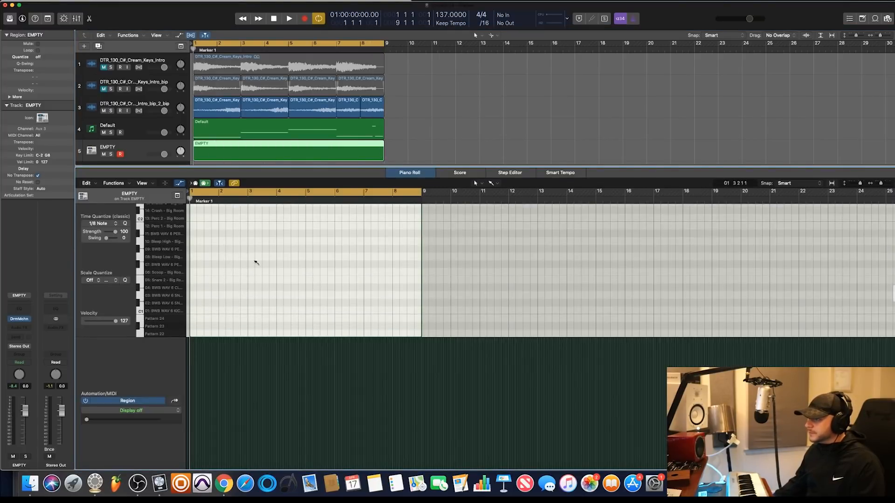
left_click(206, 287)
left_click(235, 287)
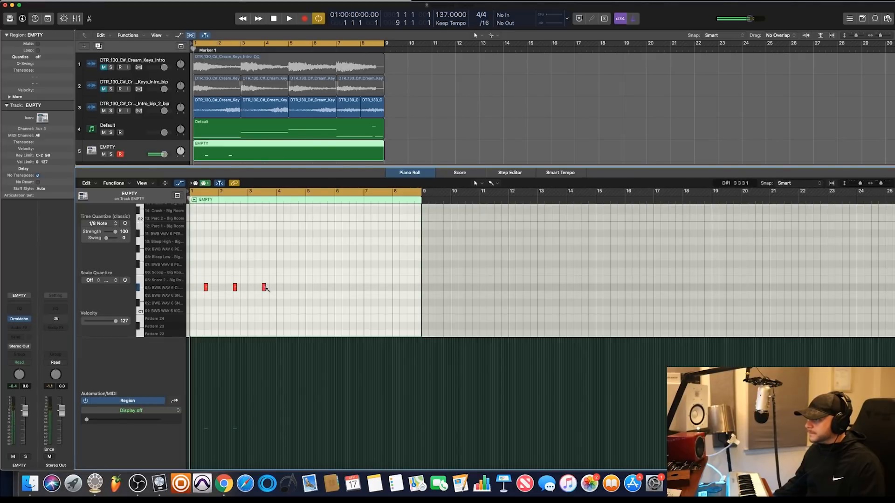
left_click(293, 287)
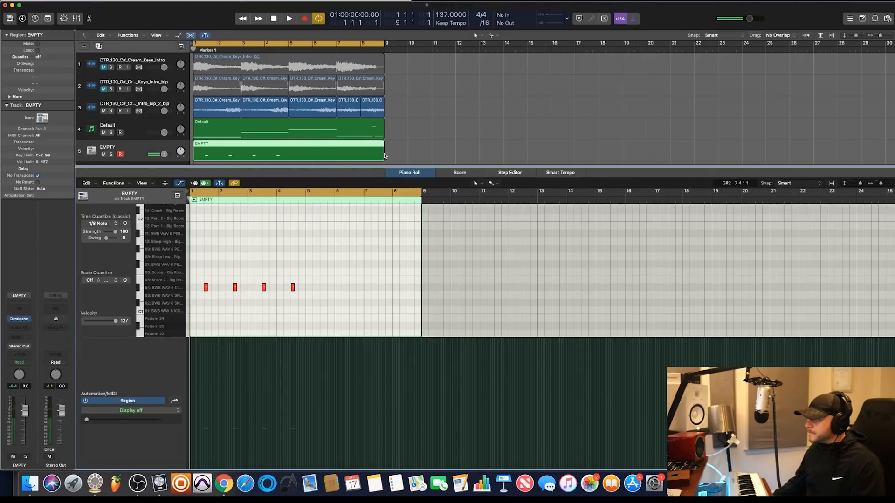
mouse_move(383, 158)
left_mouse_down()
mouse_move(286, 156)
mouse_move(384, 158)
left_mouse_up()
key("space")
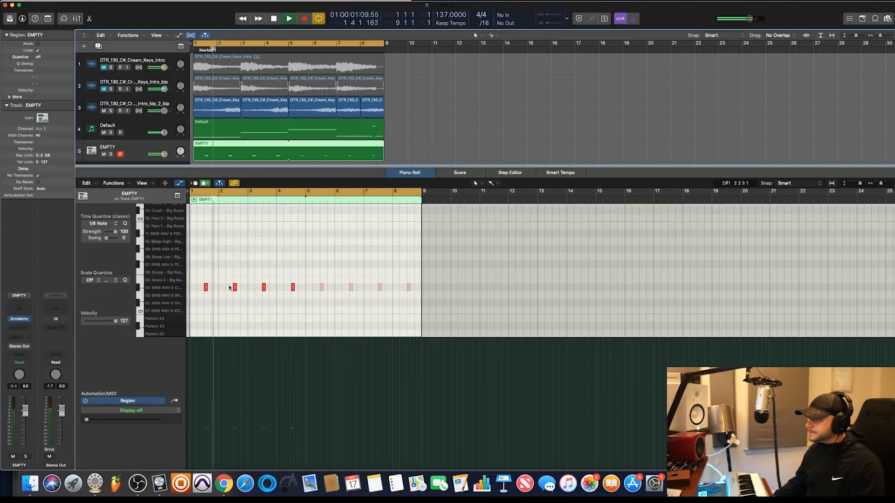
Enlarge the tracks area and create an empty four-bar MIDI region at bar 1 on the #default hi-hat track
left_click_drag(207, 166, 204, 209)
right_click(200, 171)
left_click(224, 175)
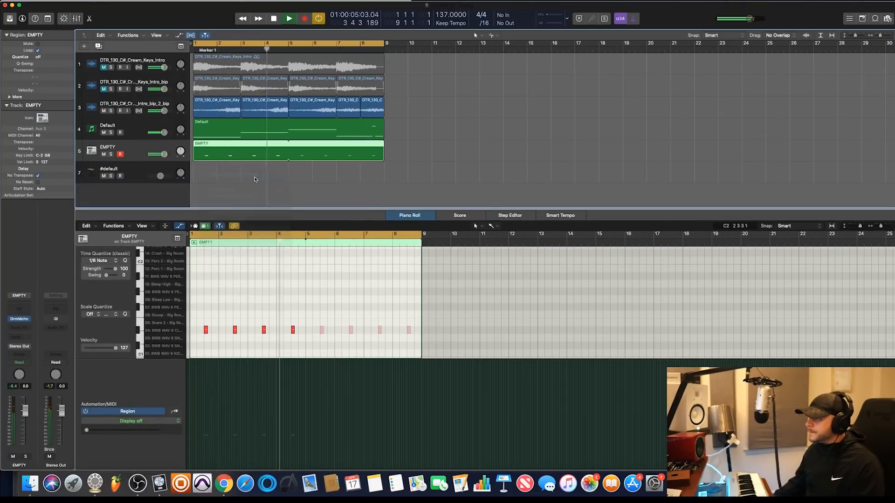
key("space")
left_click_drag(219, 179, 286, 178)
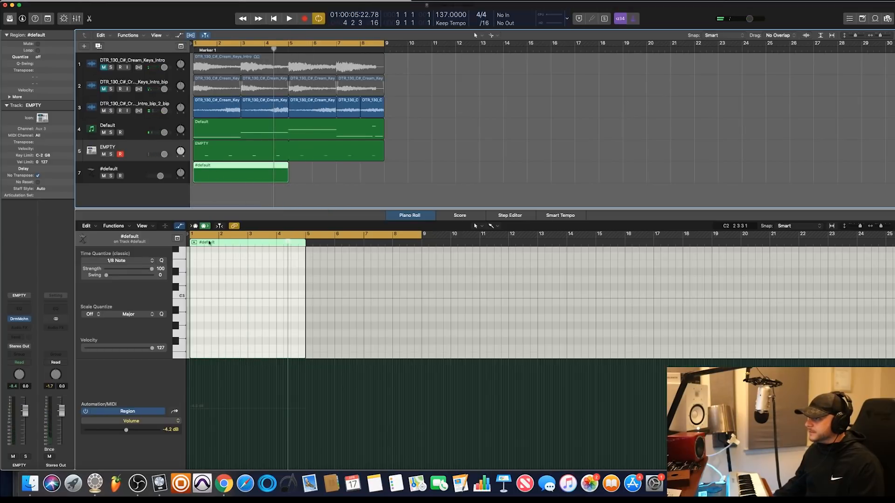
Fill bars 1 to 4 of the hi-hat region with 1/8 notes on A#2 and loop the region through bar 8
left_click(182, 303)
key("space")
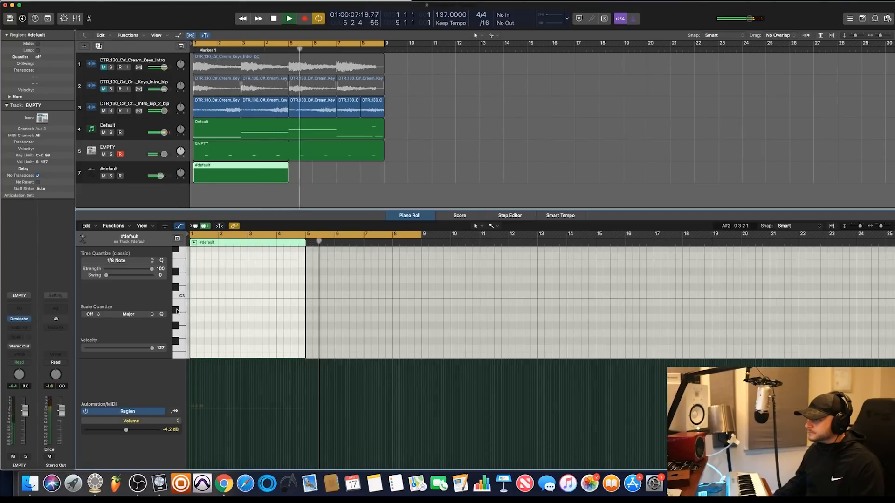
left_click(132, 261)
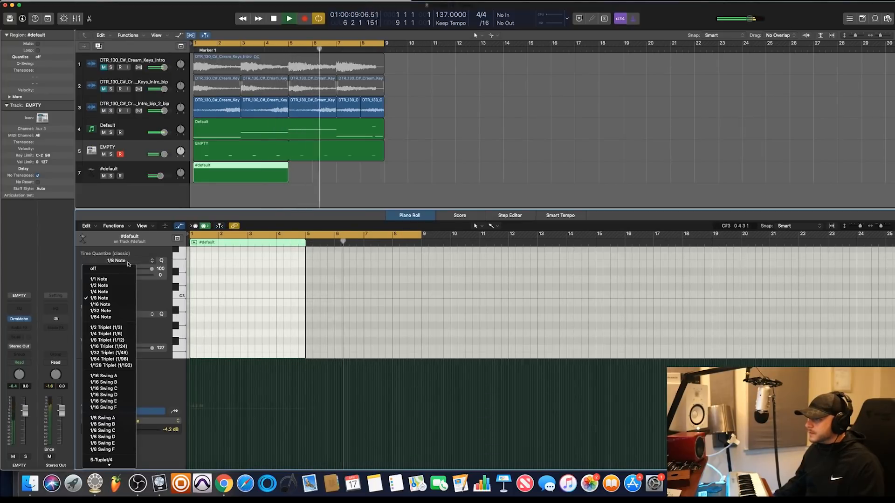
left_click(132, 299)
left_click_drag(193, 314, 304, 314)
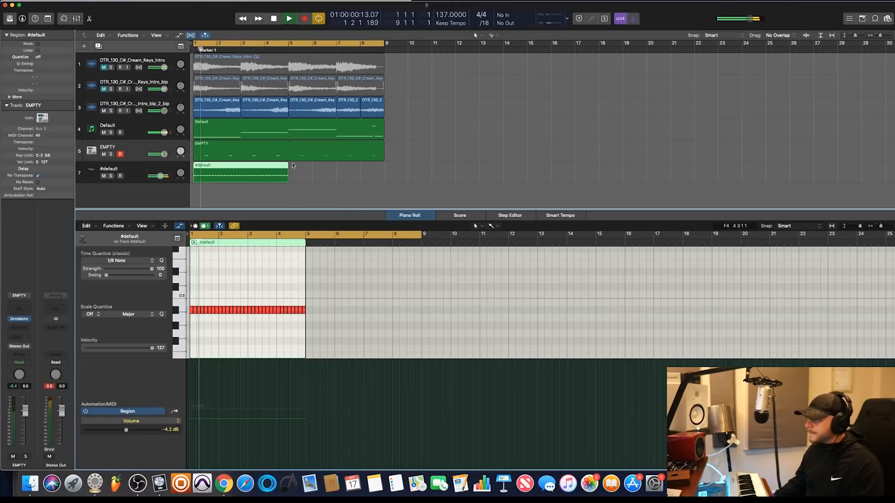
left_click_drag(288, 166, 385, 167)
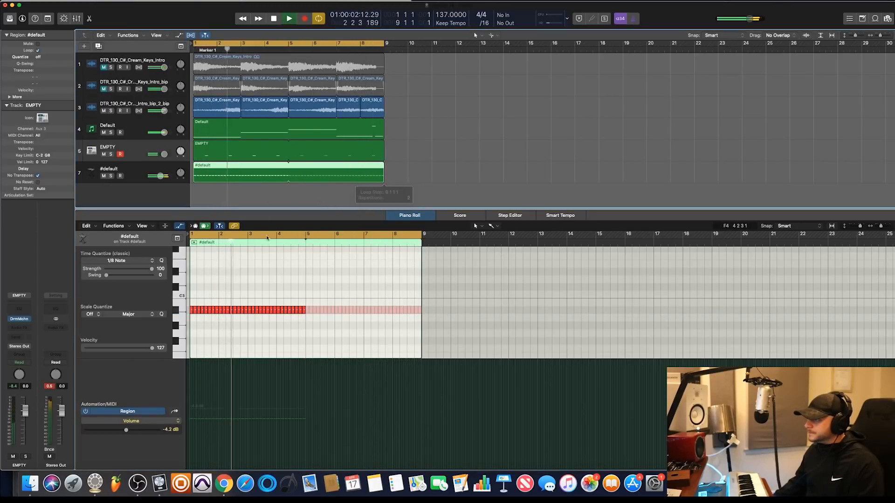
Set the velocity of all the hi-hat notes to 87 and play the loop
mouse_move(303, 295)
left_mouse_down()
mouse_move(304, 326)
mouse_move(170, 326)
left_mouse_up()
key("space")
left_click(270, 281)
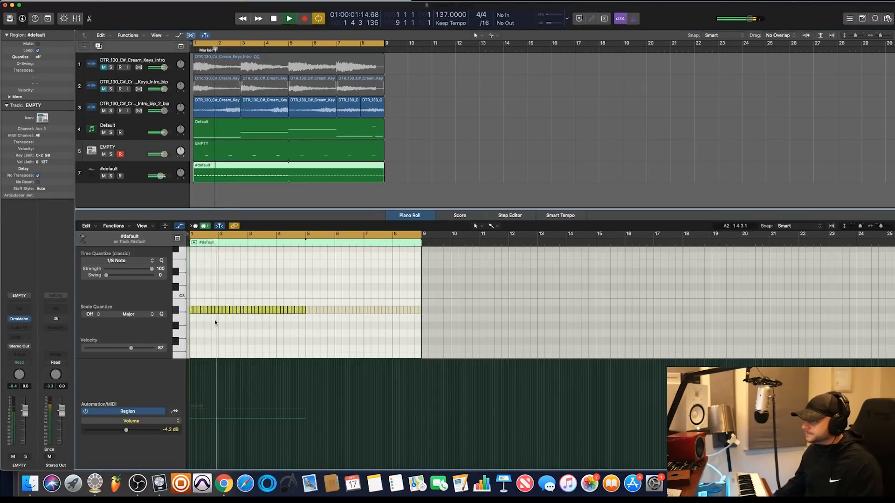
key("space")
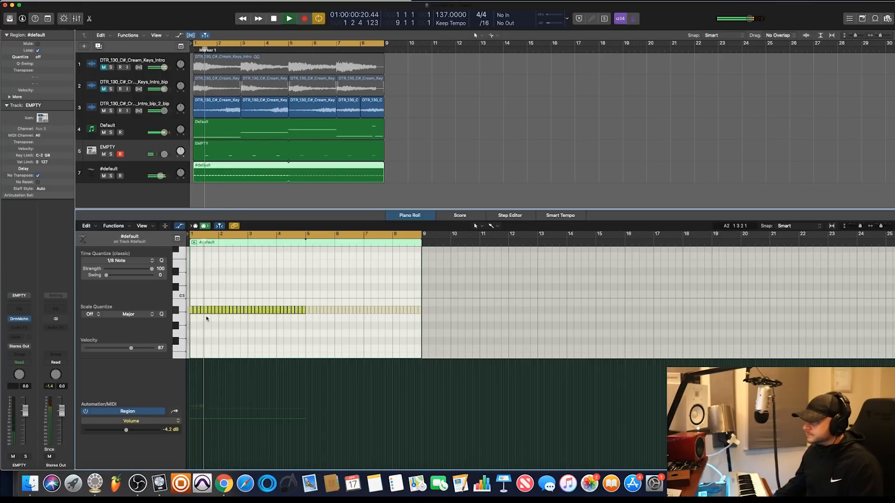
Move the hi-hat notes on beat 3 of bars 1 to 4 down to E2 and play the loop
left_click_drag(206, 314, 293, 325)
key("space")
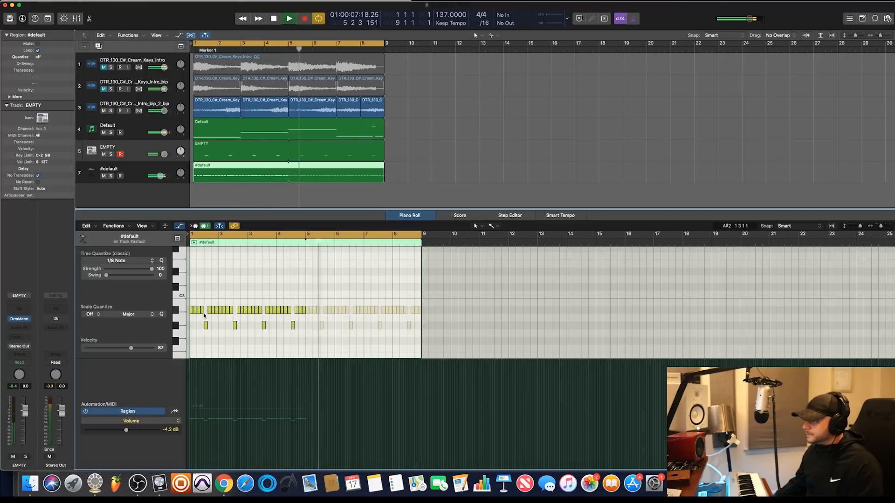
key("space")
left_click_drag(203, 322, 307, 335)
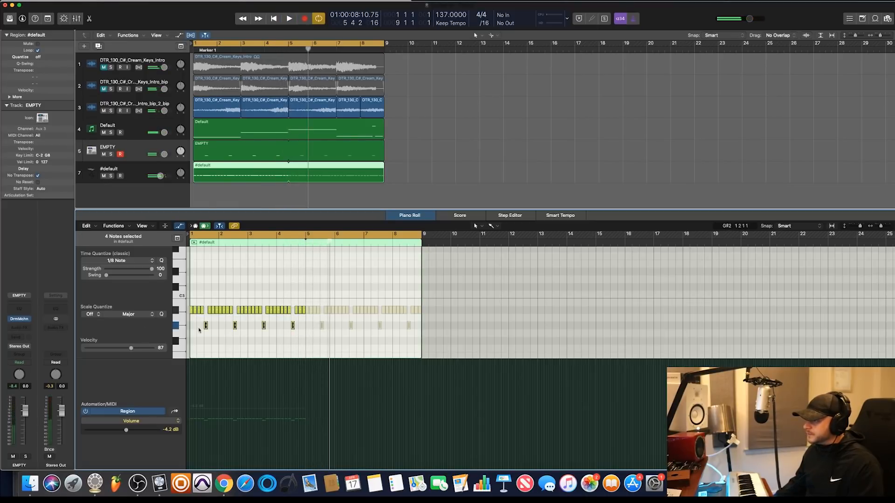
left_click_drag(206, 326, 205, 356)
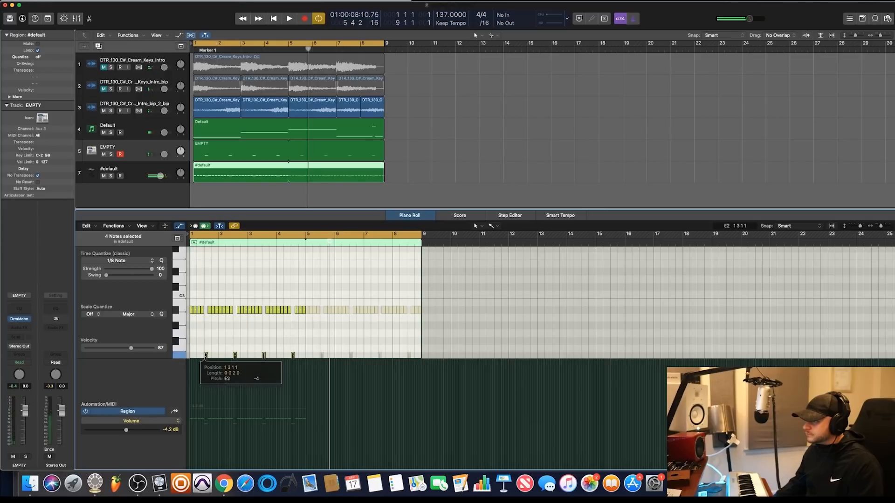
key("space")
Add extra hi-hat notes in bar 1 and move the two-note 1/16 triplet roll in bar 2 down to F#2
scroll(213, 318, "down", 3)
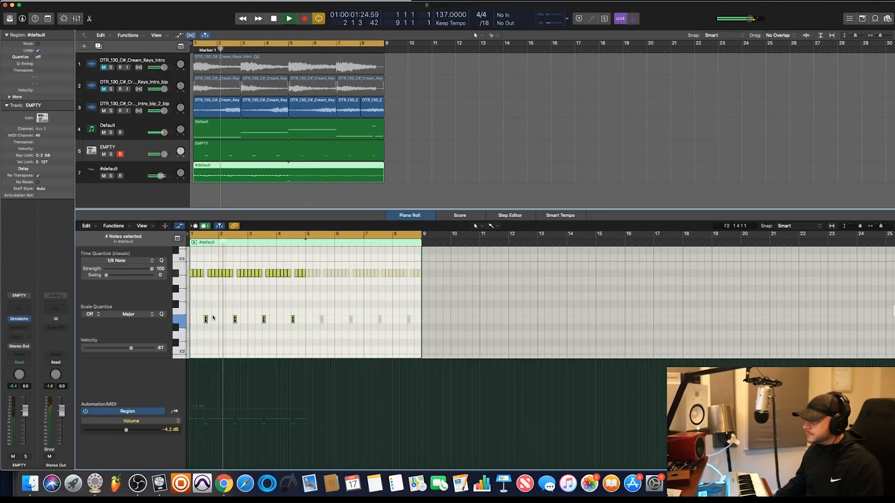
scroll(212, 318, "up", 2)
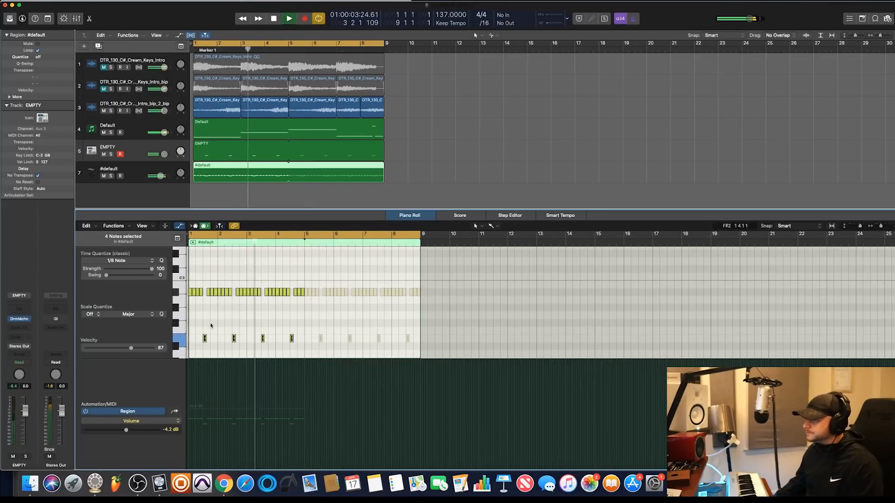
left_click(201, 324)
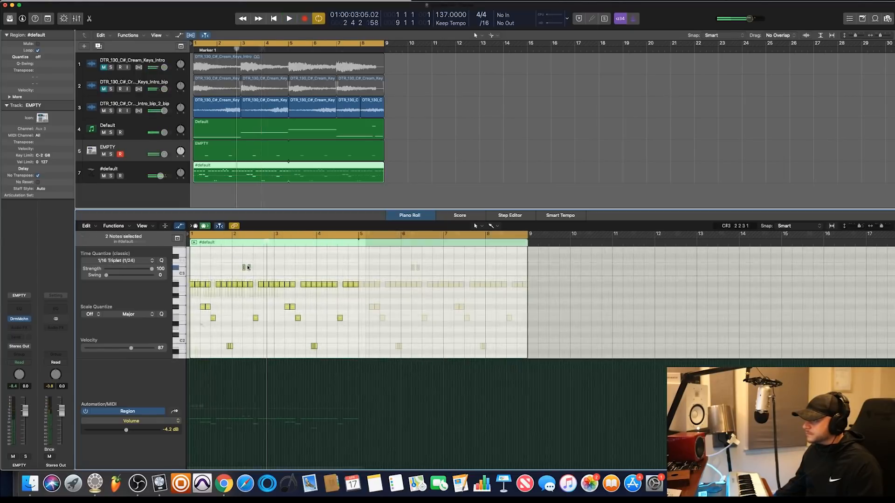
left_click_drag(248, 270, 250, 306)
key("space")
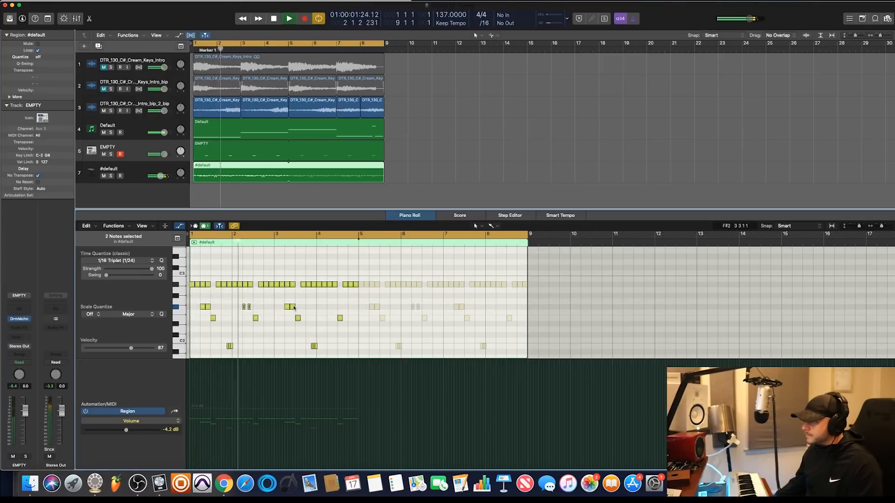
Add a pair of short F#2 hi-hat notes around beat 2 of bar 4
left_click(329, 307)
key("super+z")
left_click(328, 307, "super")
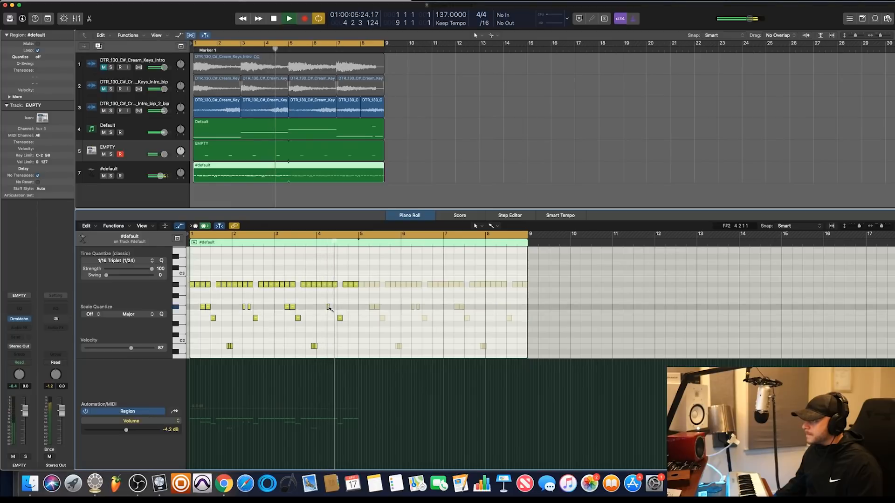
left_click(335, 307, "super")
left_click(333, 308)
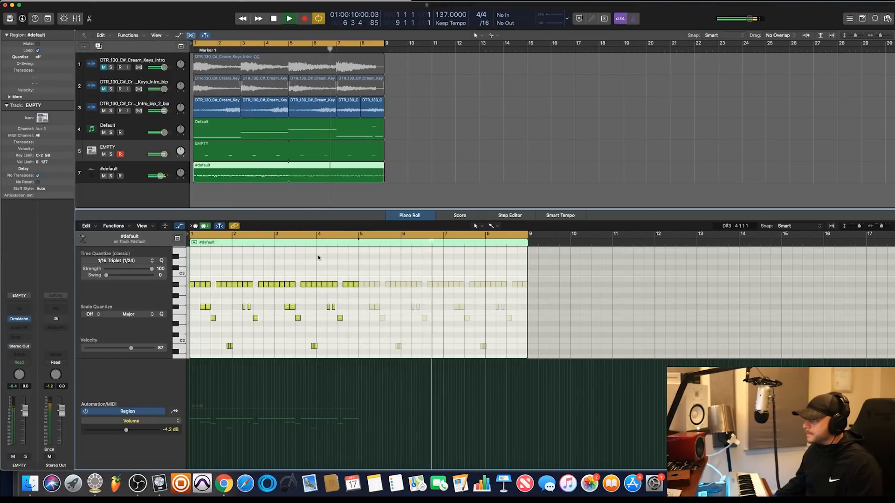
Show the EMPTY drum and #default hi-hat regions together in the Piano Roll and place a C1 kick note at bar 1
left_click(217, 151)
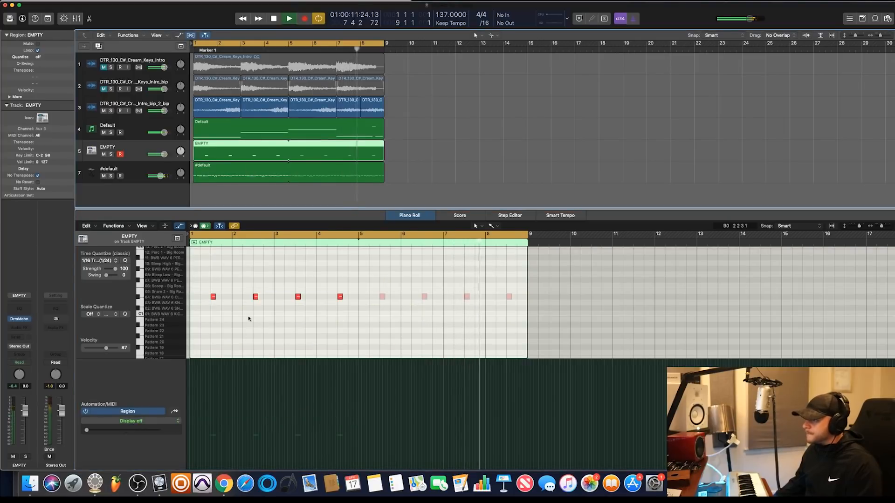
key("space")
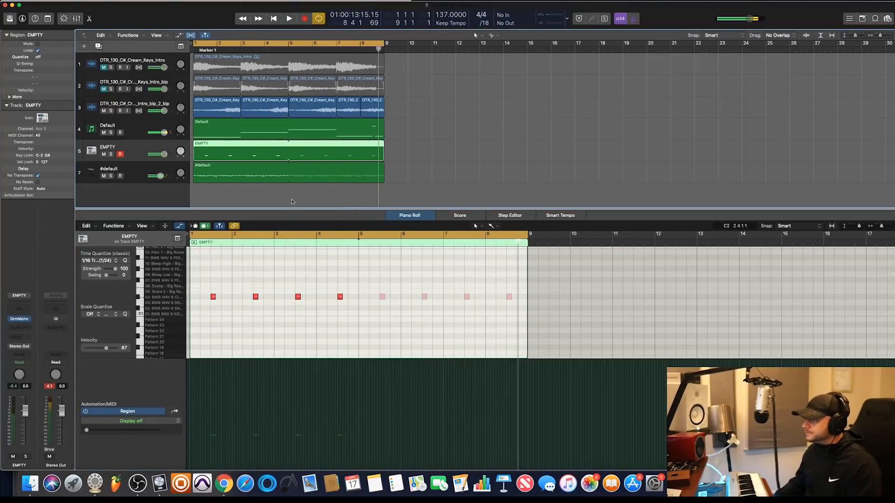
left_click(303, 167, "shift")
scroll(252, 287, "down", 2)
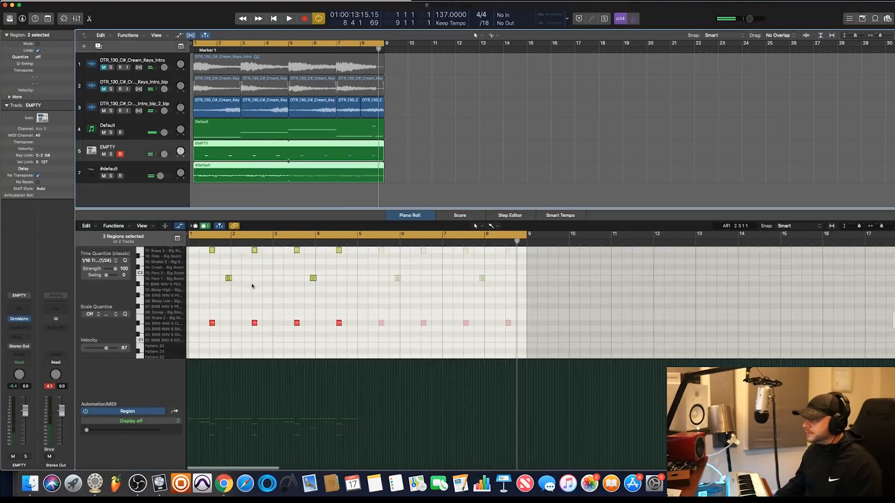
scroll(252, 287, "up", 2)
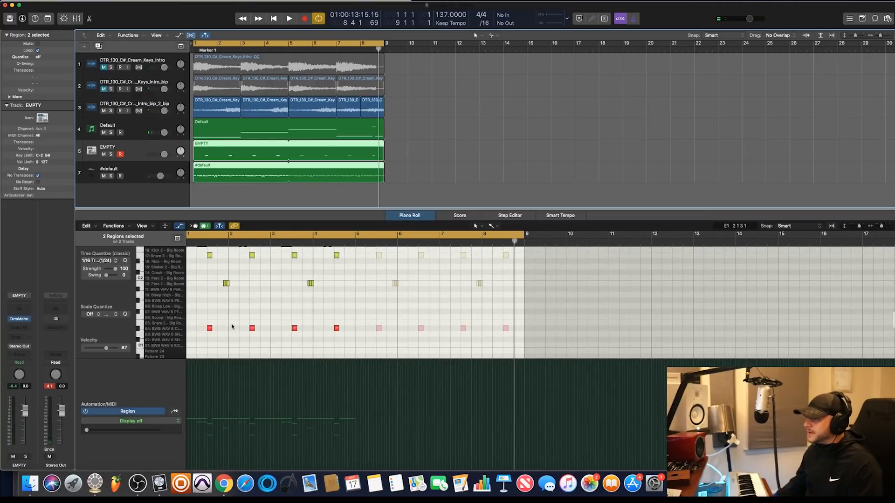
scroll(232, 327, "up", 1)
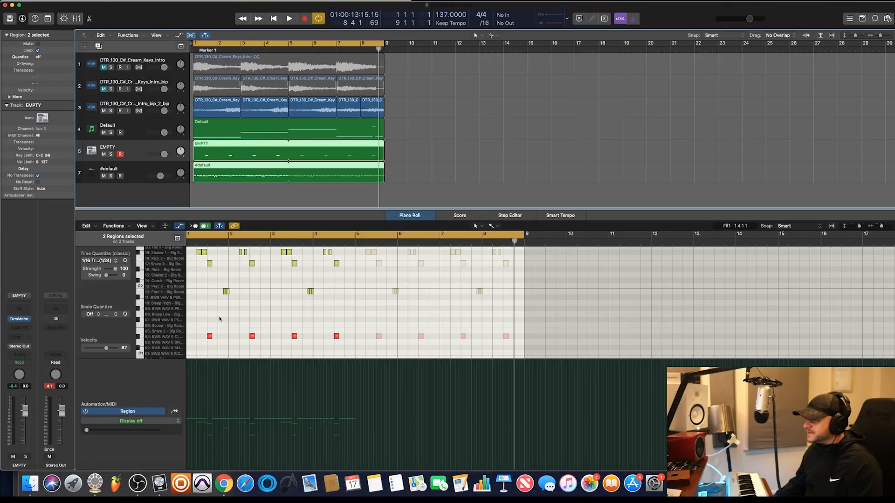
scroll(195, 293, "down", 3)
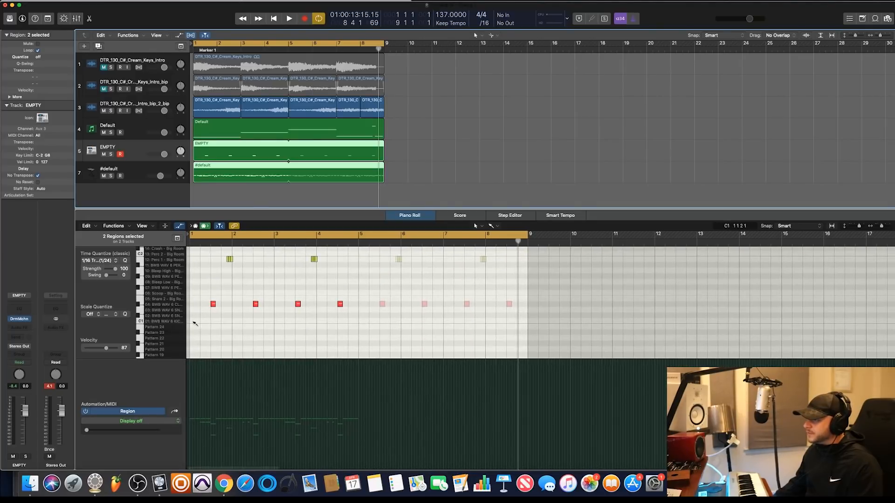
left_click(192, 322)
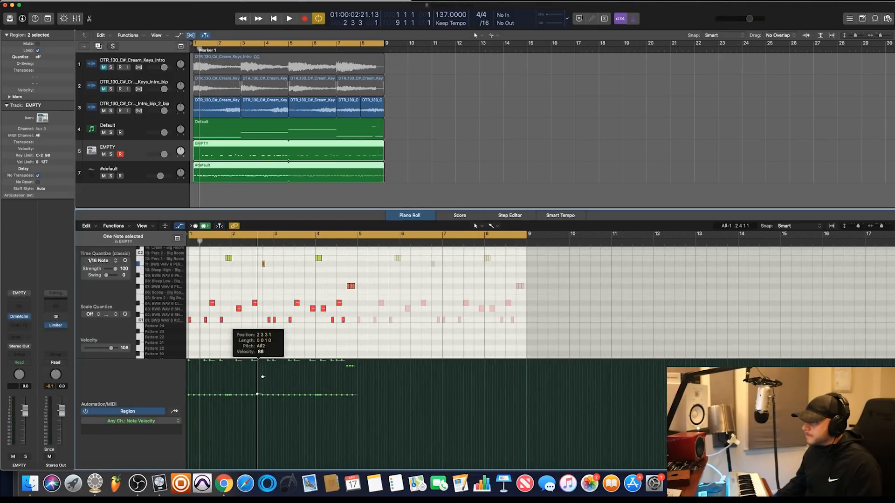
Raise the velocity of the single percussion note near the end of bar 2 to 123 while the beat plays
key("space")
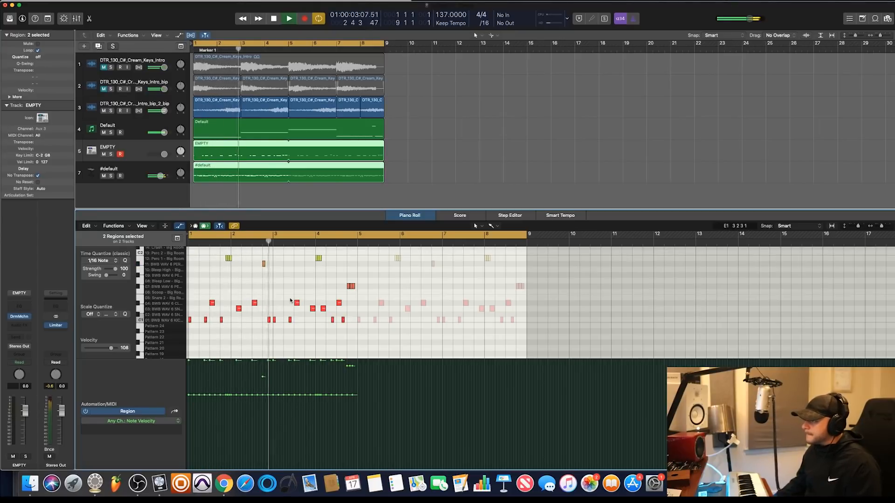
left_click(264, 378)
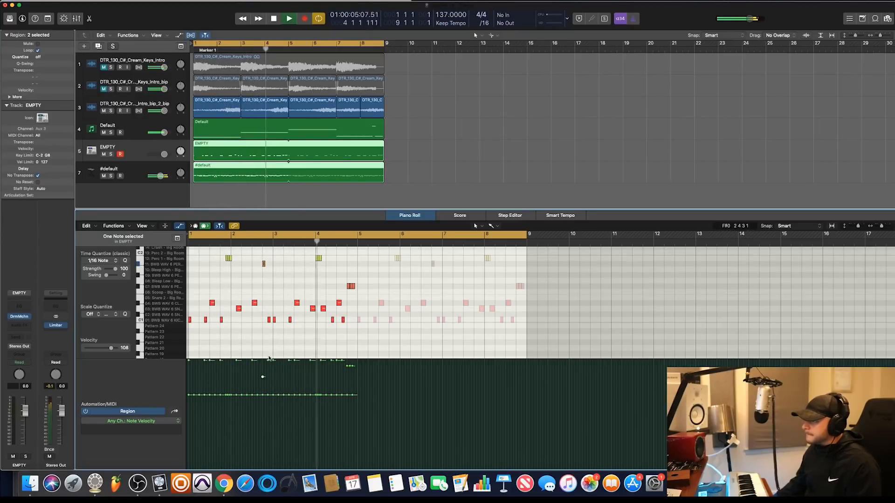
left_click_drag(264, 380, 263, 364)
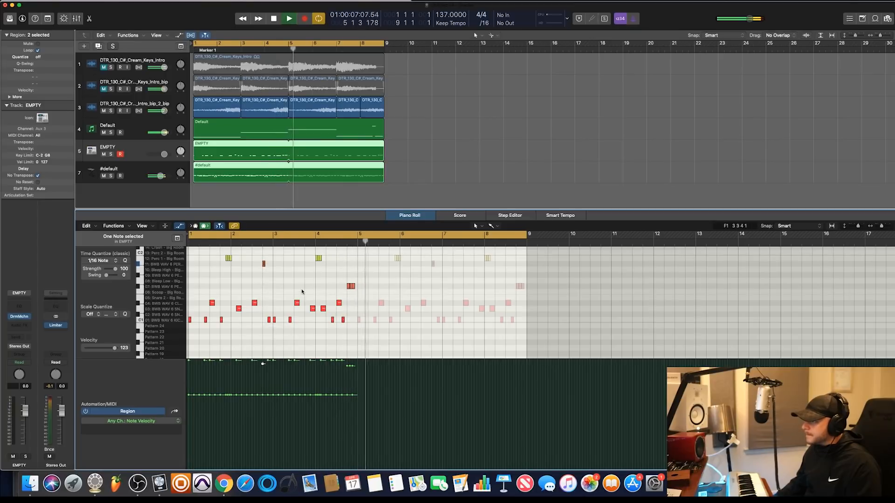
scroll(294, 299, "up", 2)
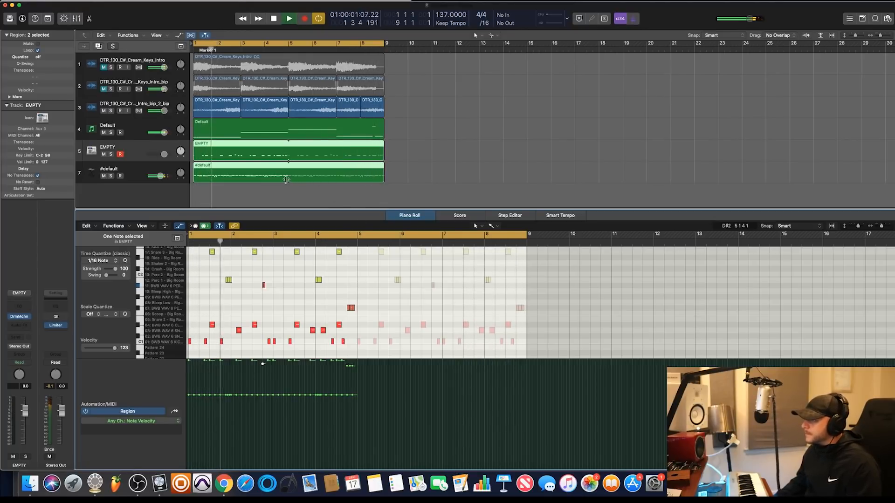
Stop playback and add one software instrument track with an empty channel strip
key("space")
left_click(83, 46)
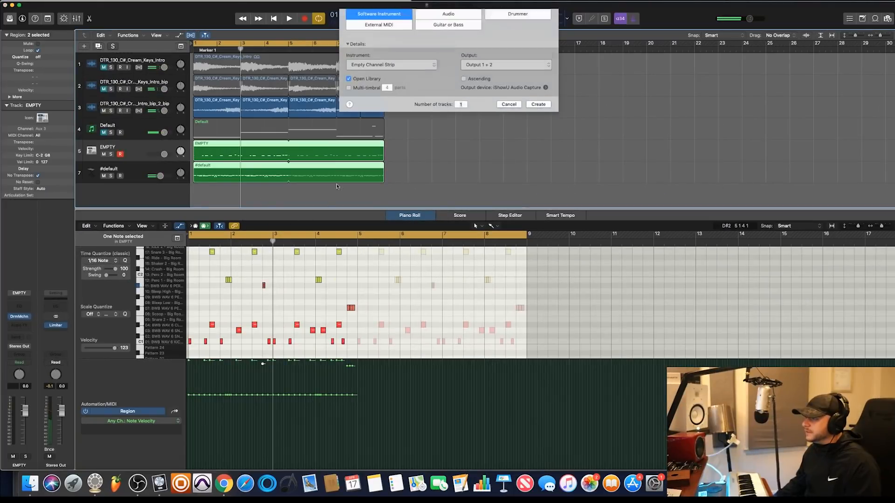
left_click(549, 119)
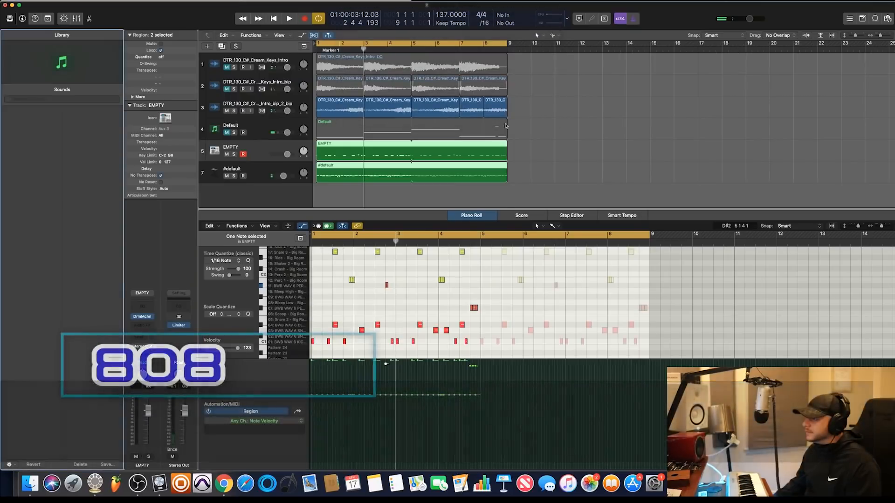
Load the EXS24 sampler in stereo on the new software instrument track
left_click(149, 319)
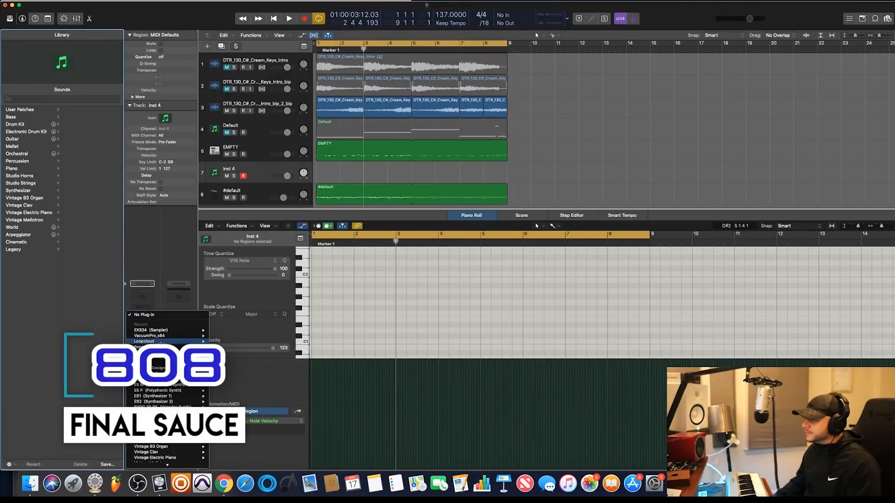
mouse_move(186, 330)
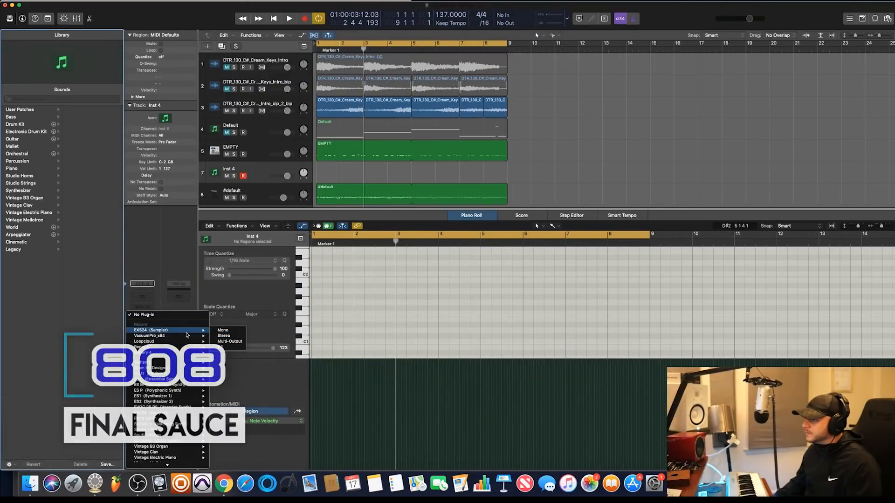
left_click(226, 336)
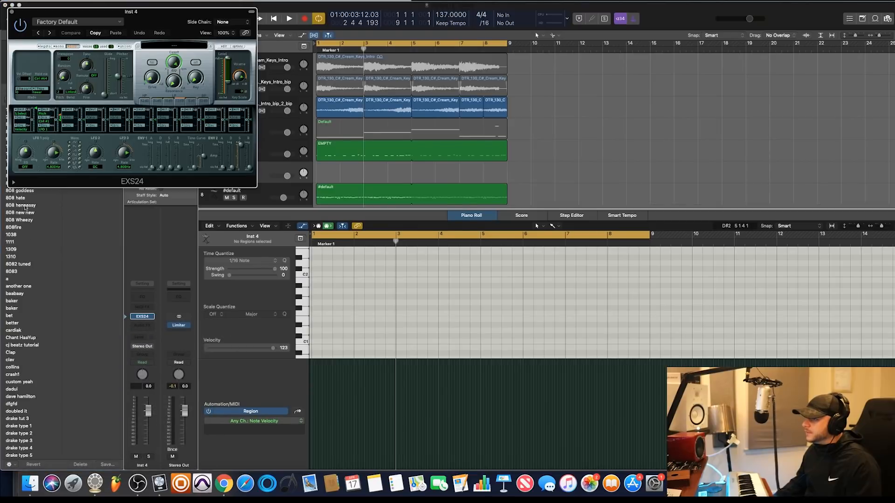
Move the Logic window aside to reveal Loopcloud, open the EXS24 Instrument Editor with an empty instrument, and close the sampler's plug-in window
left_click_drag(2, 221, 410, 200)
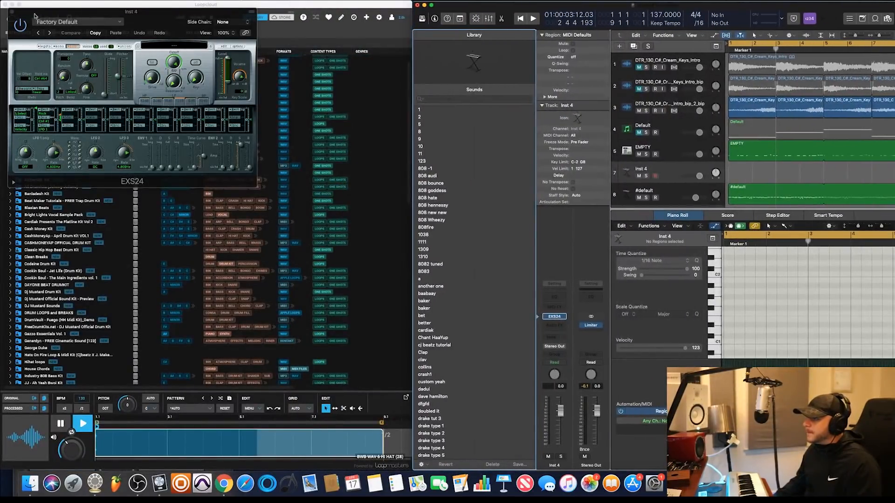
left_click(221, 47)
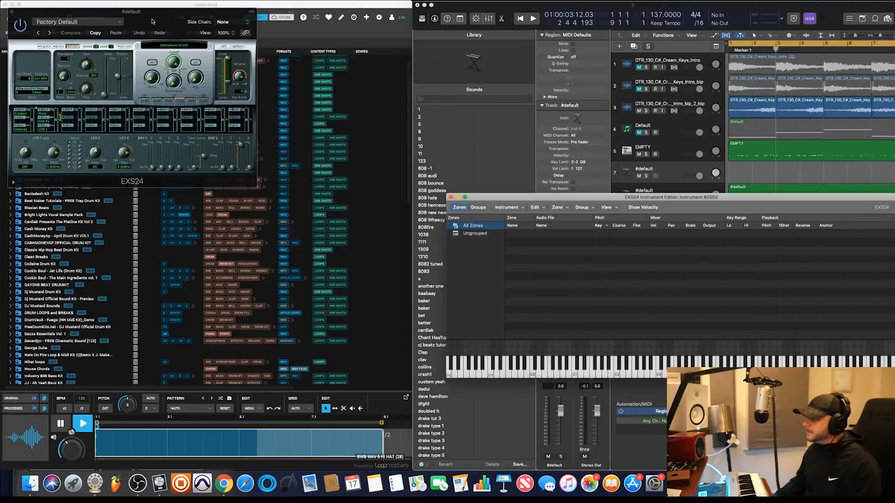
left_click(11, 12)
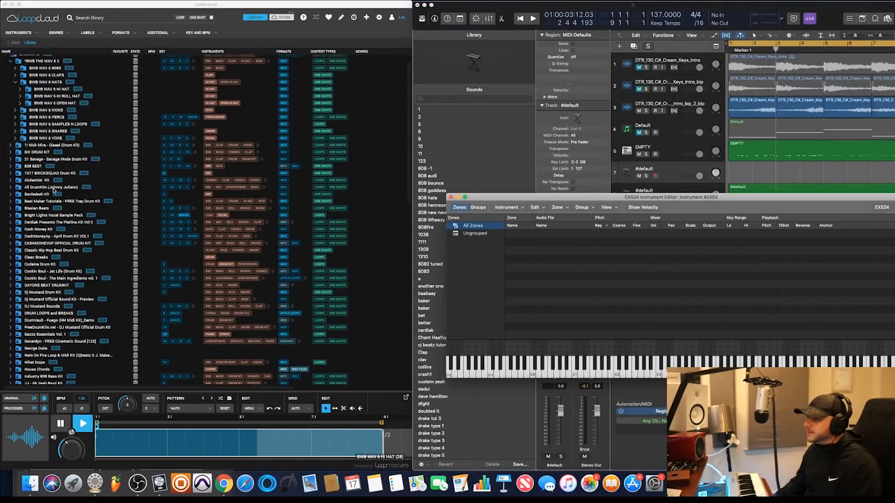
Start the beat playing and expand the BWB WAV 6 808 sample folder under BWB WAV 6 808S in Loopcloud
scroll(54, 189, "up", 1)
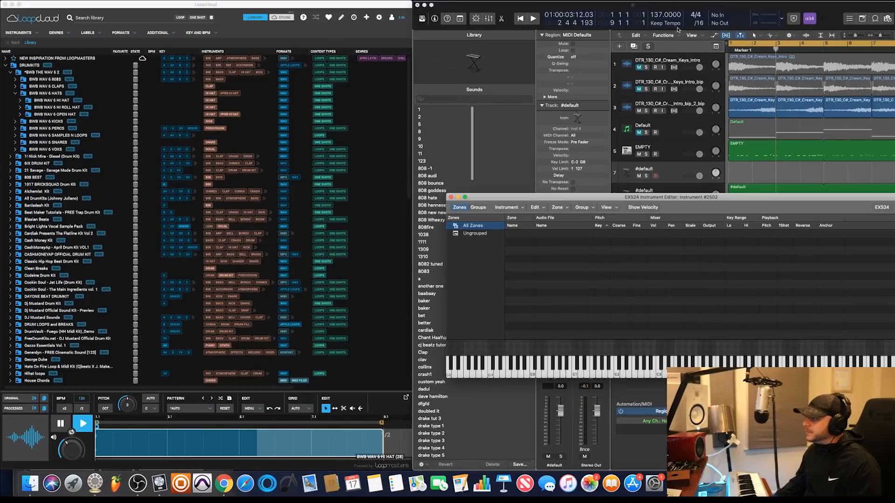
left_click(742, 8)
key("space")
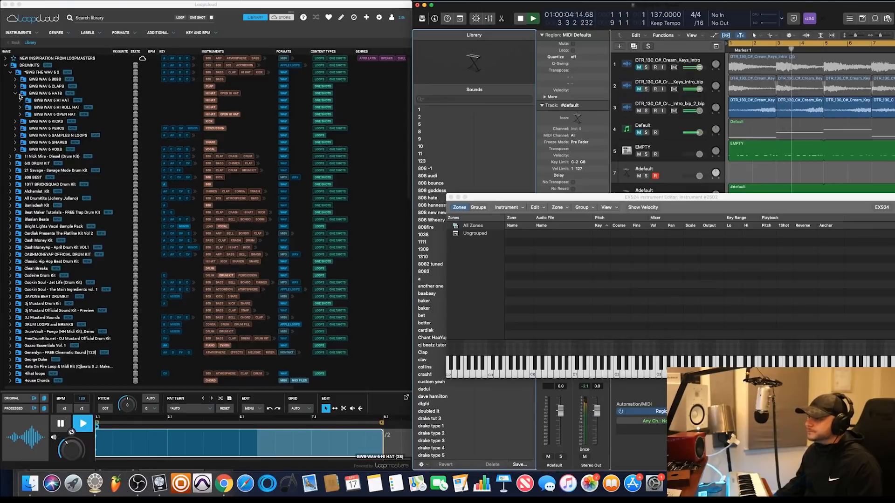
left_click(16, 79)
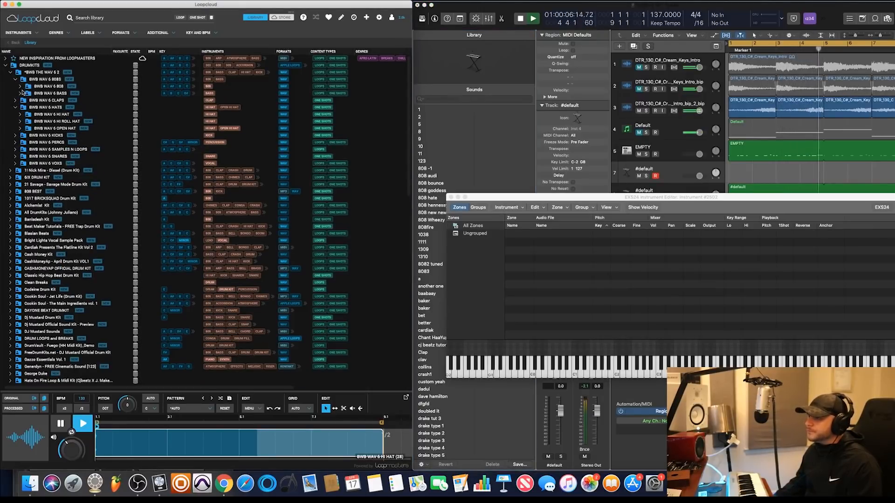
left_click(20, 87)
Audition the BWB WAV 6 808 samples over the beat and add BWB WAV 6 808 (30).wav to the EXS24 Instrument Editor
left_click(61, 156)
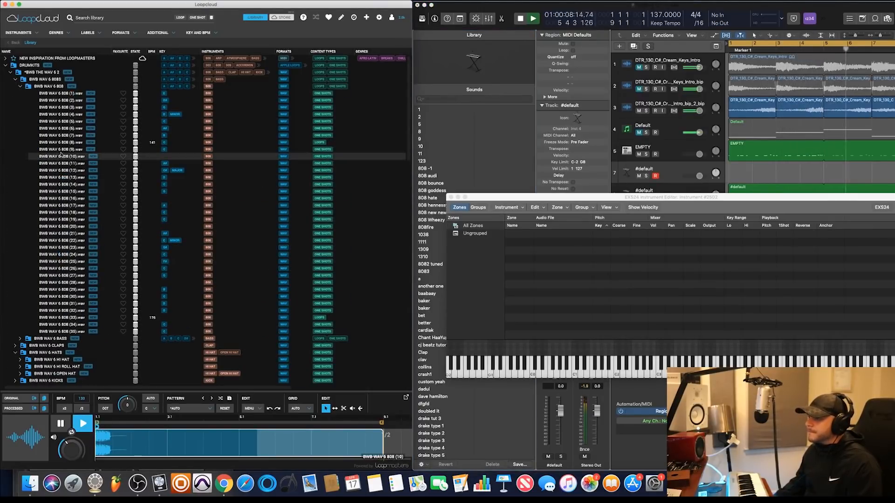
left_click(64, 184)
left_click(65, 226)
left_click(66, 261)
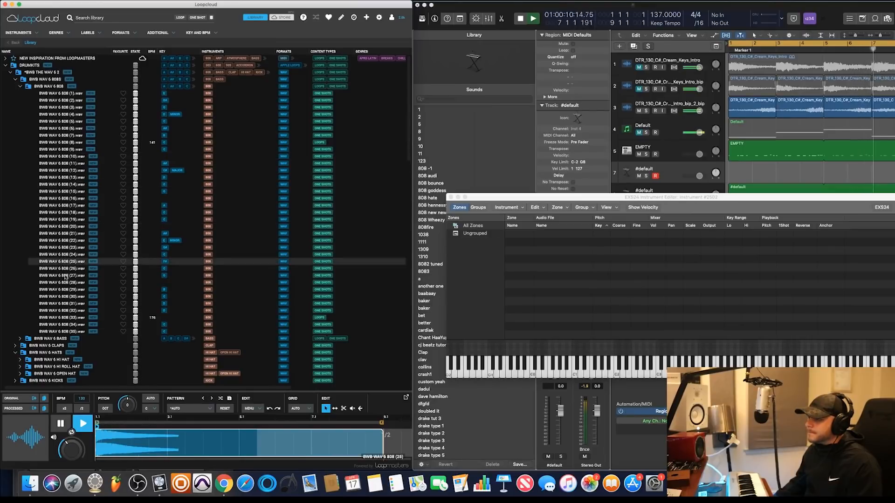
left_click(66, 289)
left_click(68, 297)
left_click(69, 304)
left_click(69, 311)
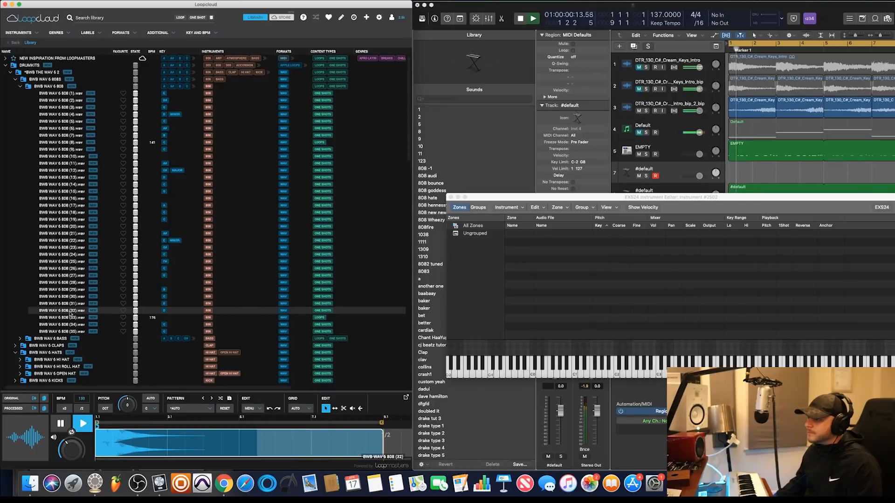
left_click(67, 275)
left_click(69, 296)
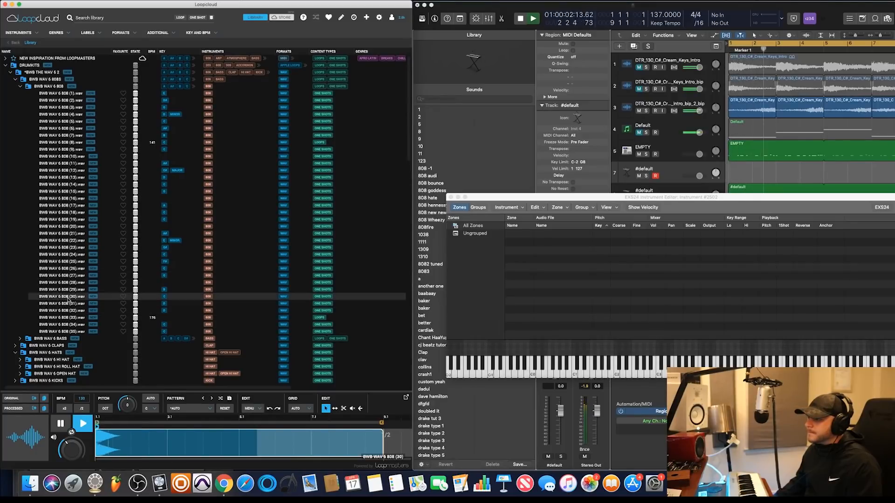
left_click_drag(68, 297, 566, 265)
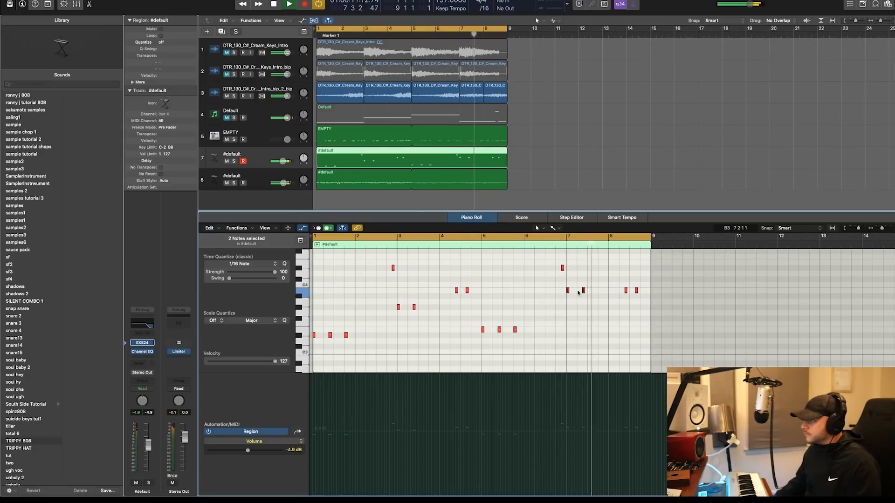
Transpose the two 808 notes in bar 8 down one octave to B2 and play the beat from the start
key("space")
left_click_drag(624, 282, 636, 297)
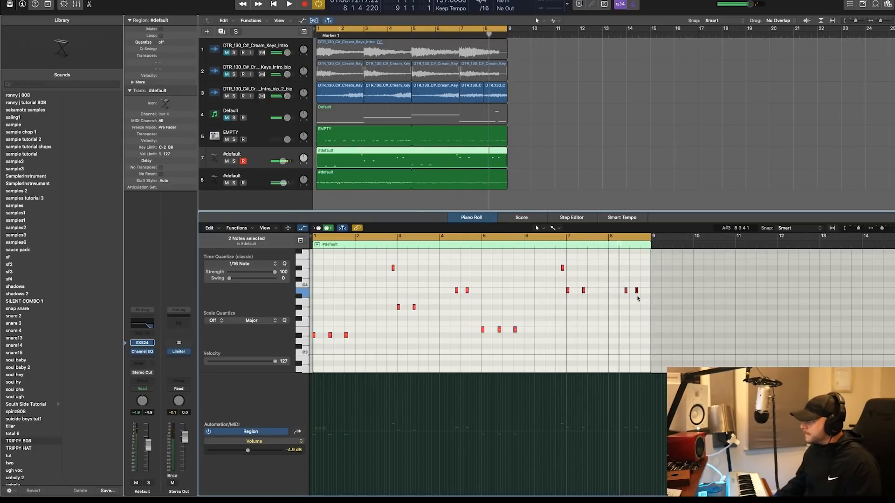
key("Return")
key("space")
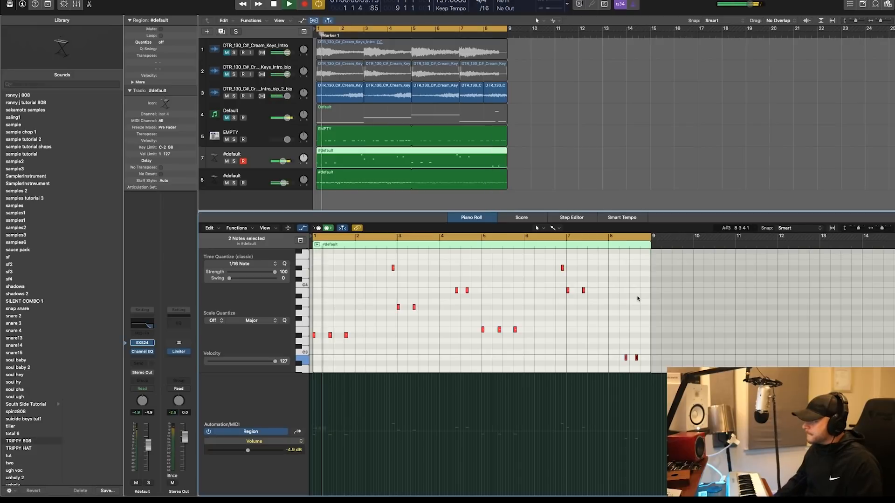
Transpose only the last 808 note in bar 8 up one octave to B3 and clear the note selection
left_click(636, 358)
key("alt+shift+Up")
left_click(616, 320)
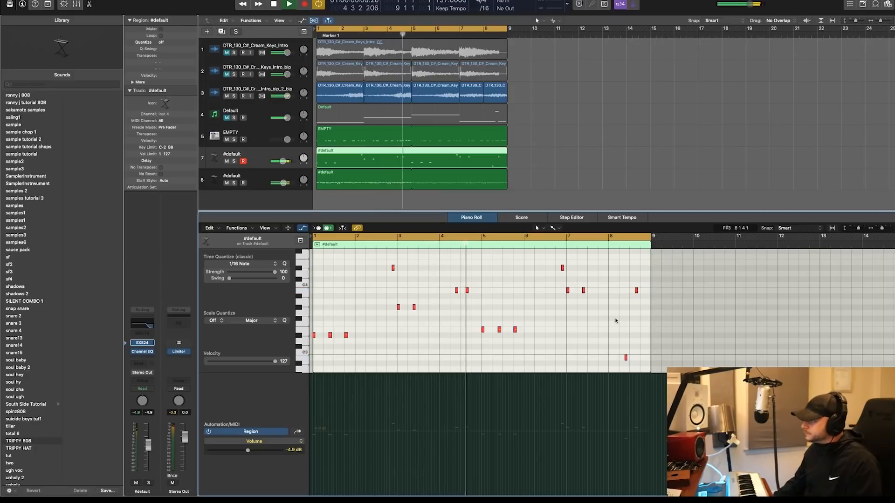